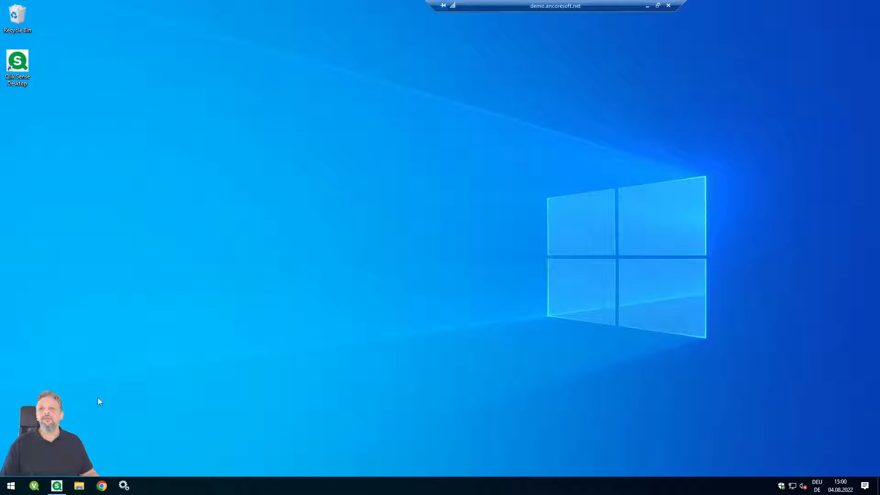
- Open the ancoreShare Management Console in Chrome and log in with the prefilled credentials
click(101, 485)
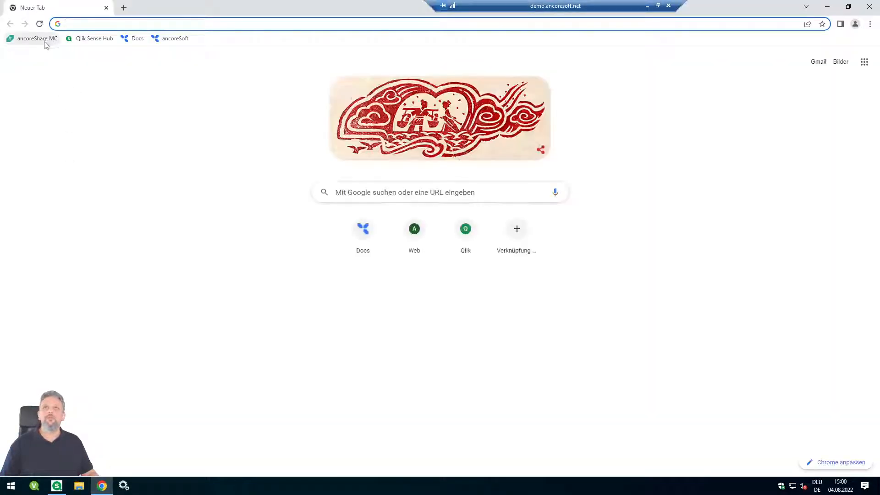
click(42, 39)
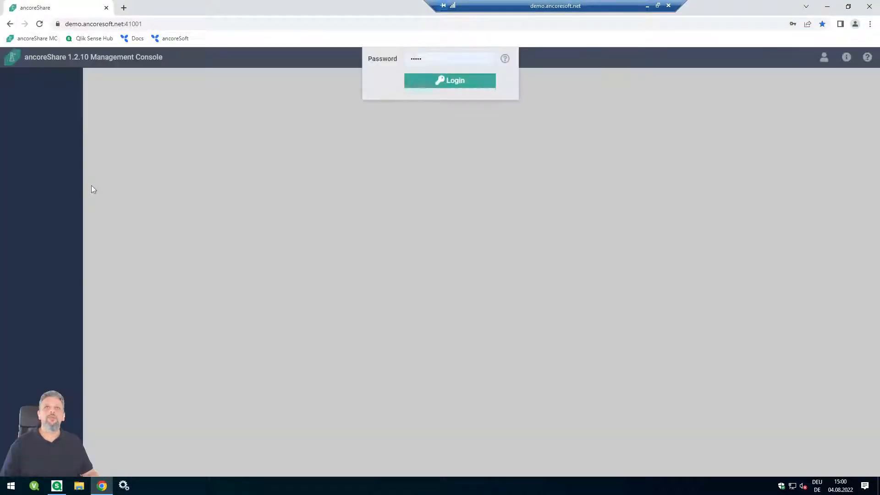
click(419, 124)
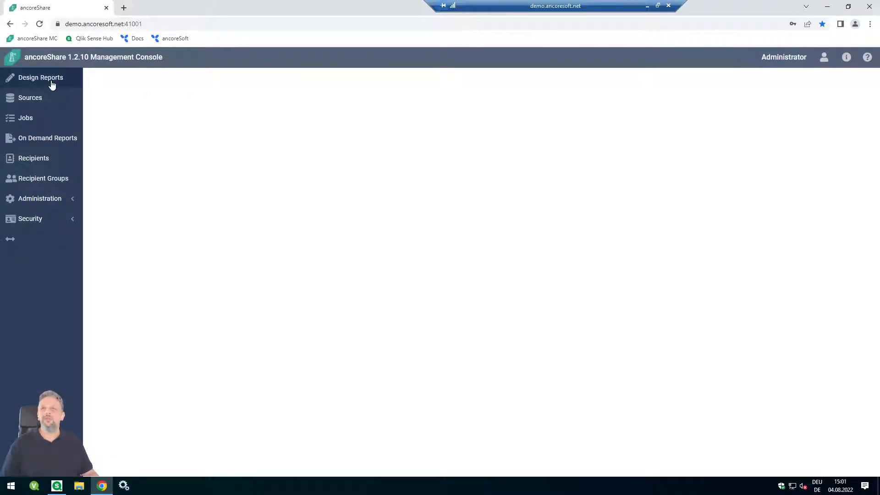
- Paste the license key into the License field of the administration settings and save the settings
click(62, 201)
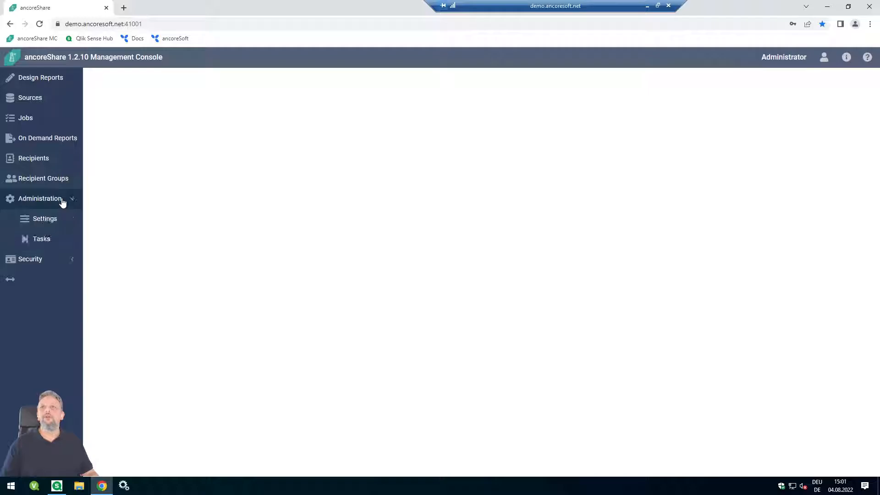
click(56, 220)
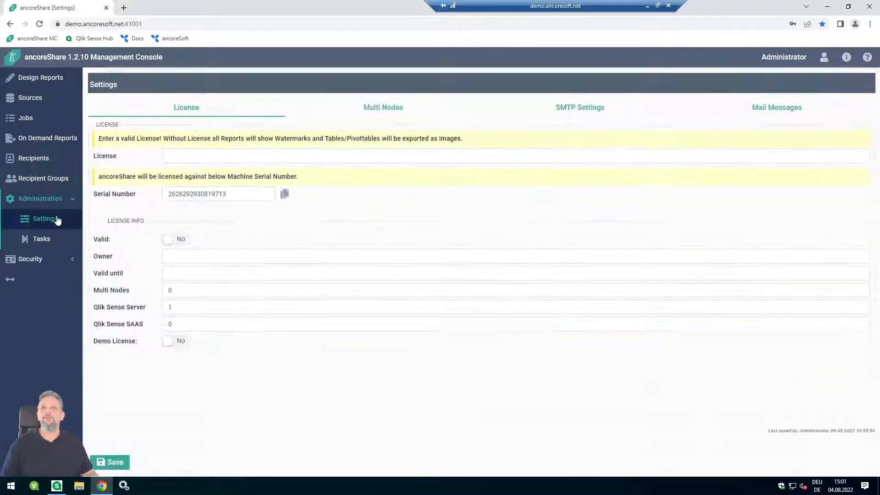
click(202, 156)
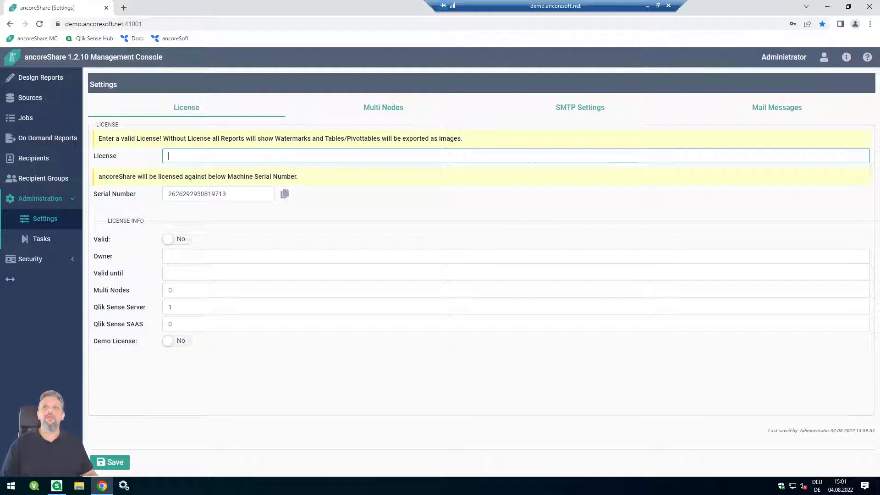
key(ctrl+v)
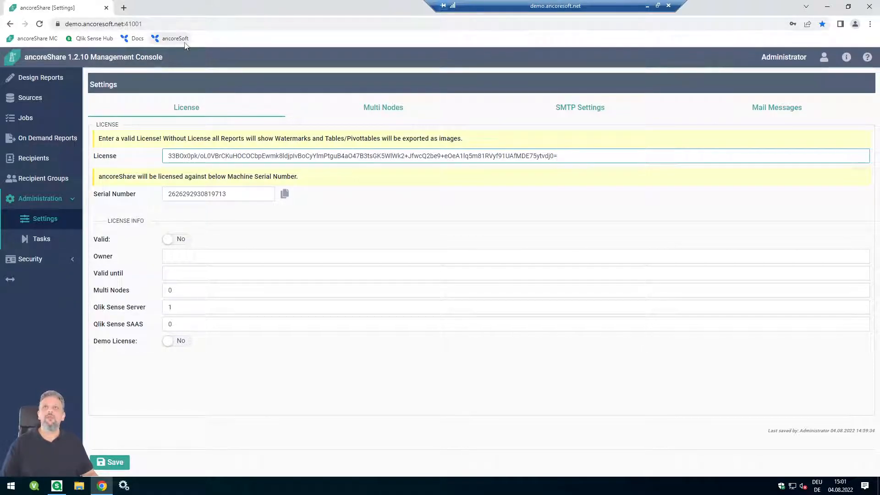
click(109, 462)
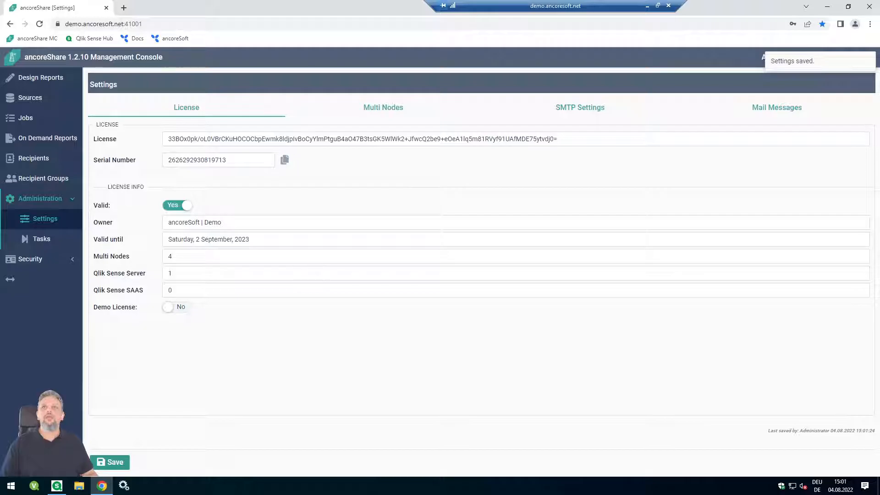
- Create a new report design with the caption "Sales Report"
click(39, 80)
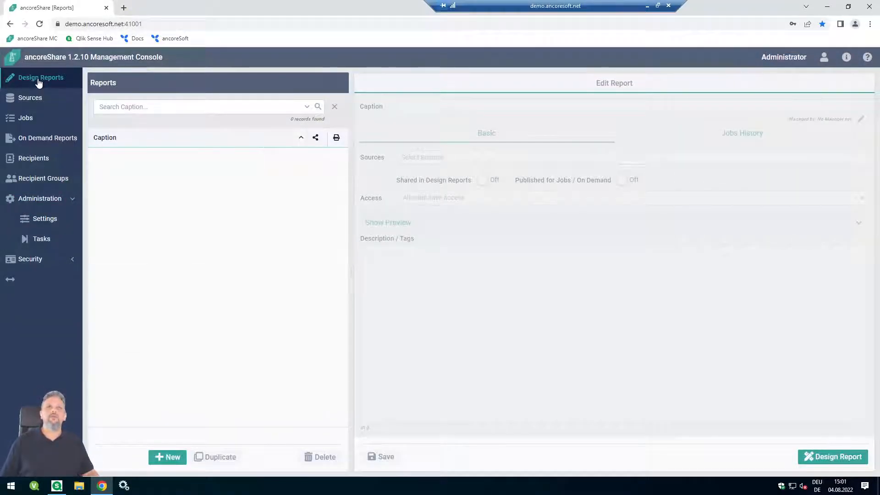
click(167, 457)
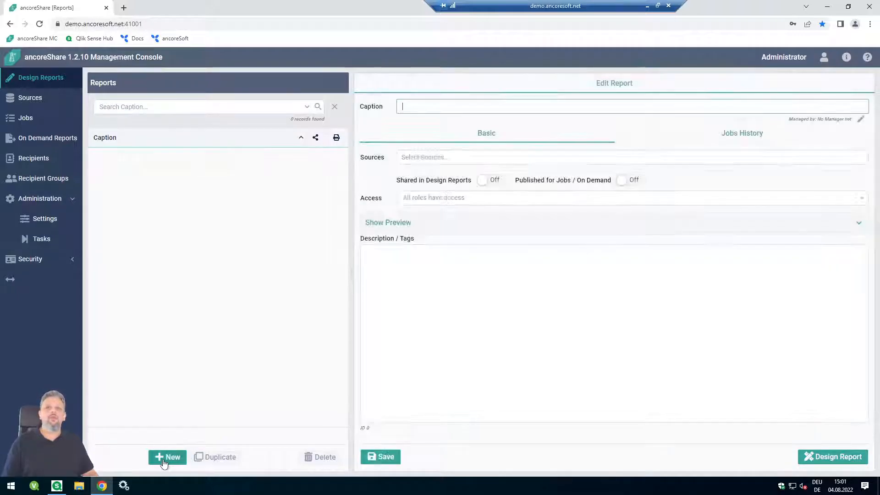
text(Sales)
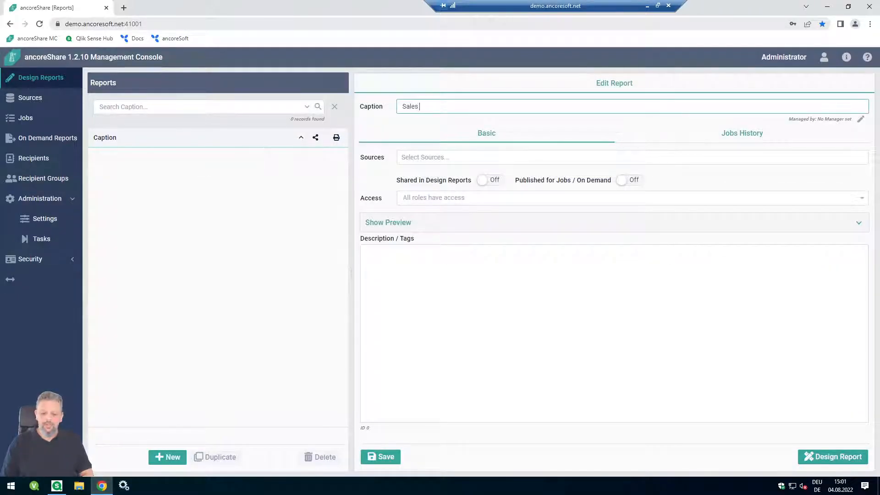
text( Report)
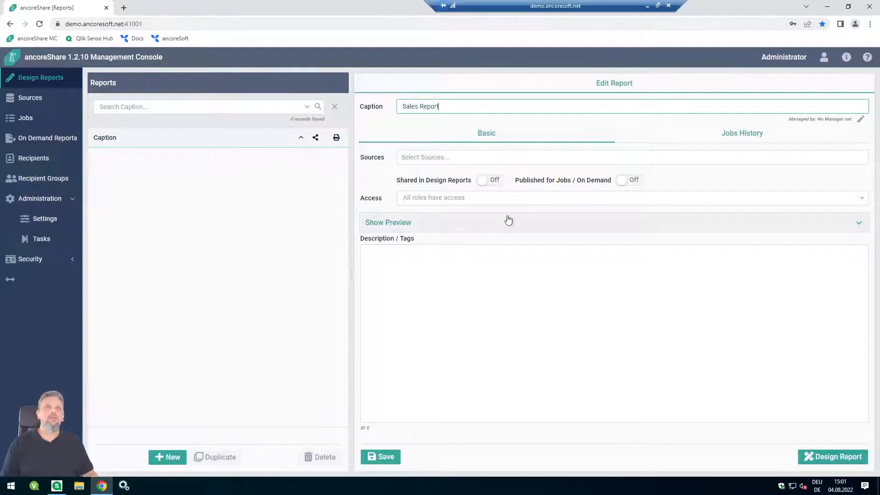
- Assign Consumer Sales as the report's source and save the report
click(456, 158)
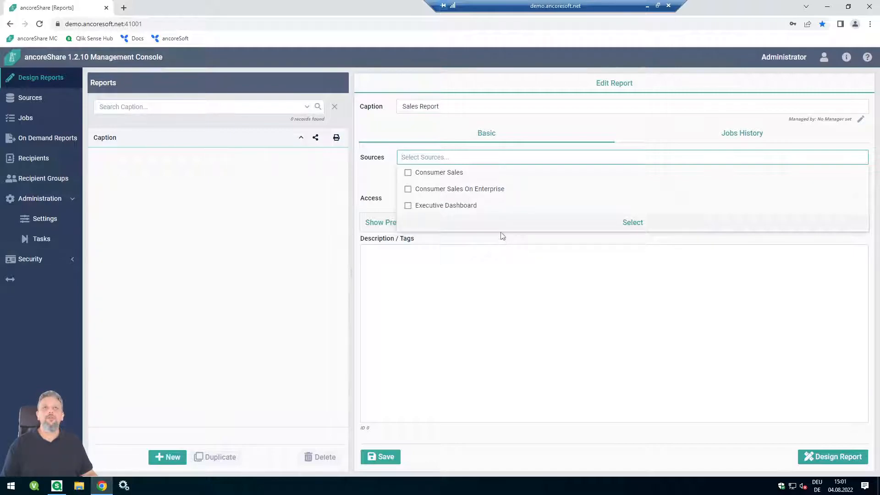
click(408, 173)
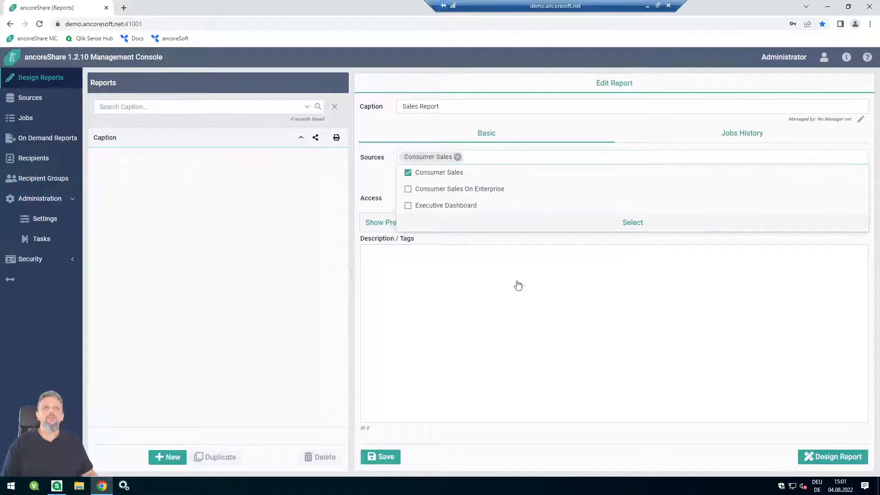
click(511, 221)
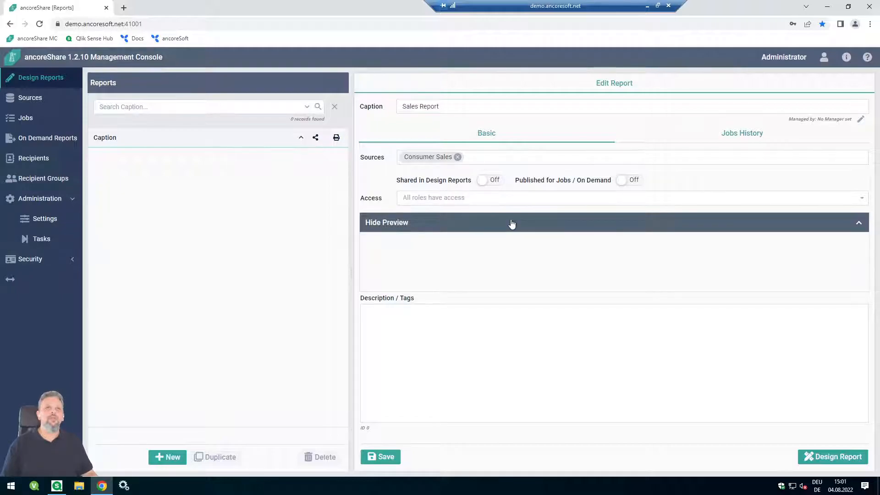
click(512, 223)
click(381, 457)
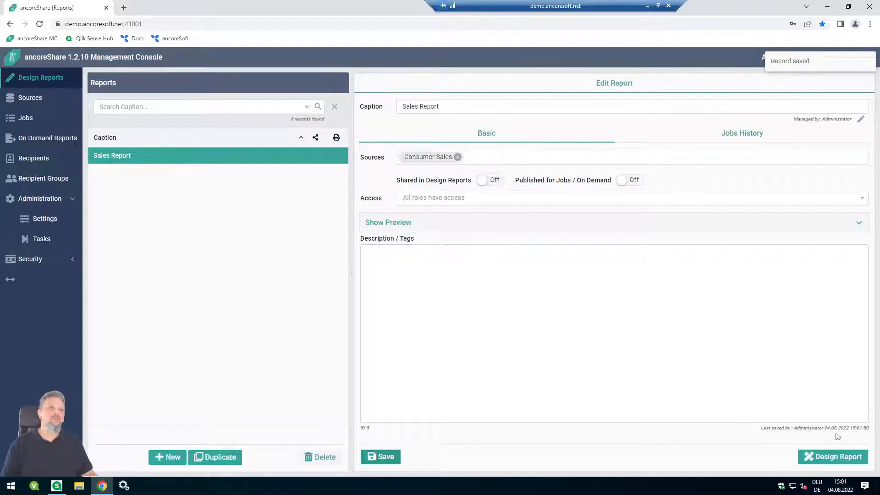
- Open the Sales Report in the report designer and display the report-wide layout settings
click(828, 464)
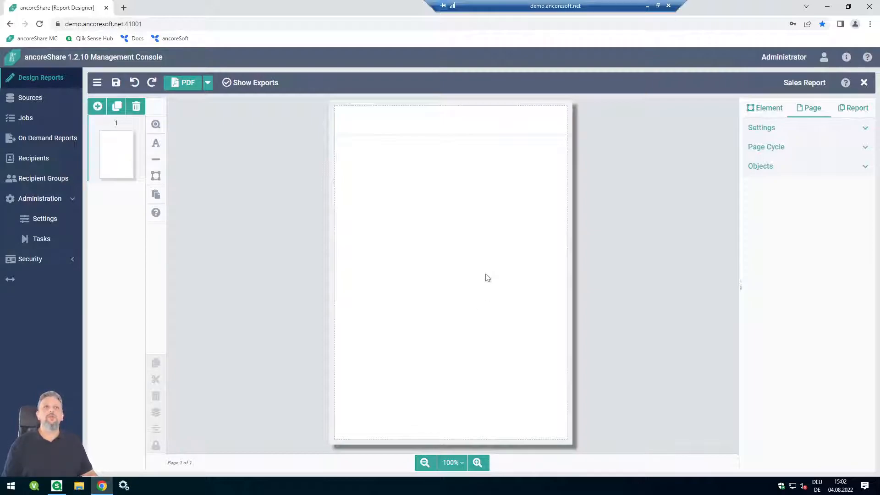
click(857, 114)
click(851, 129)
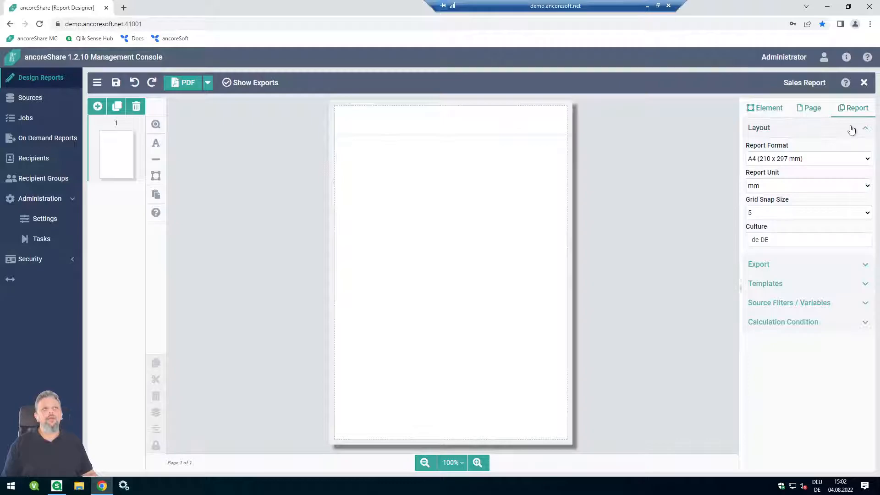
- Try the A6 (105 x 148 mm) report format and return to A4 (210 x 297 mm)
click(811, 160)
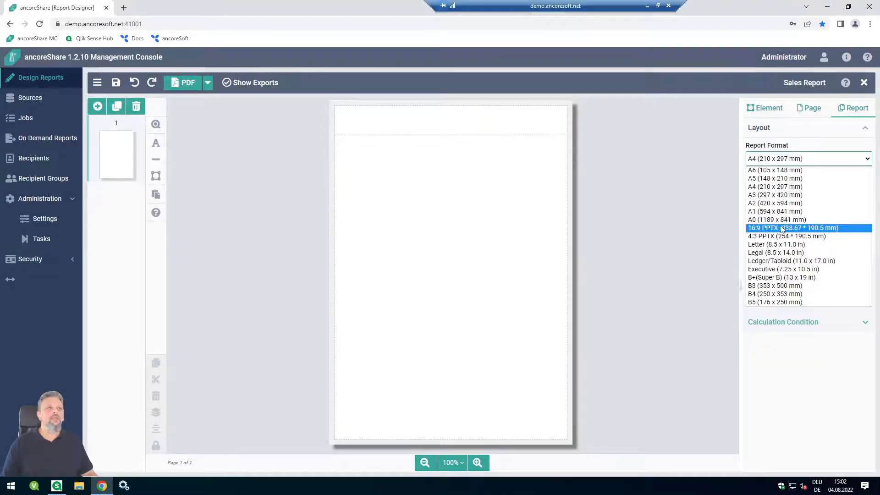
click(780, 171)
click(792, 162)
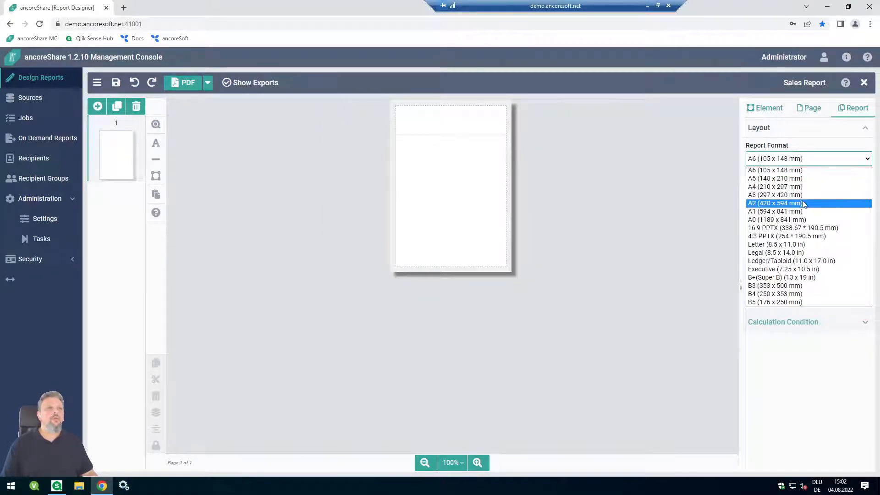
click(791, 192)
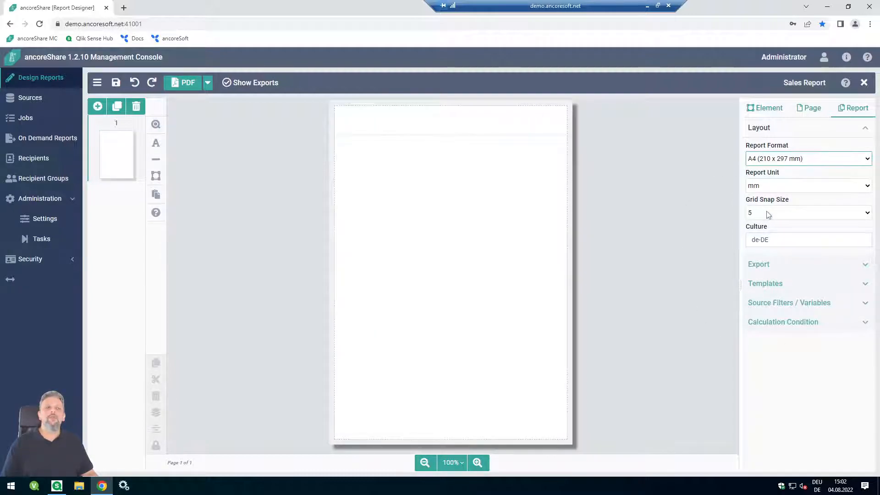
- Place two rectangles in the page body and move them roughly side by side using the existing grid snap
click(156, 176)
click(347, 176)
click(158, 178)
click(415, 197)
drag(363, 167, 399, 174)
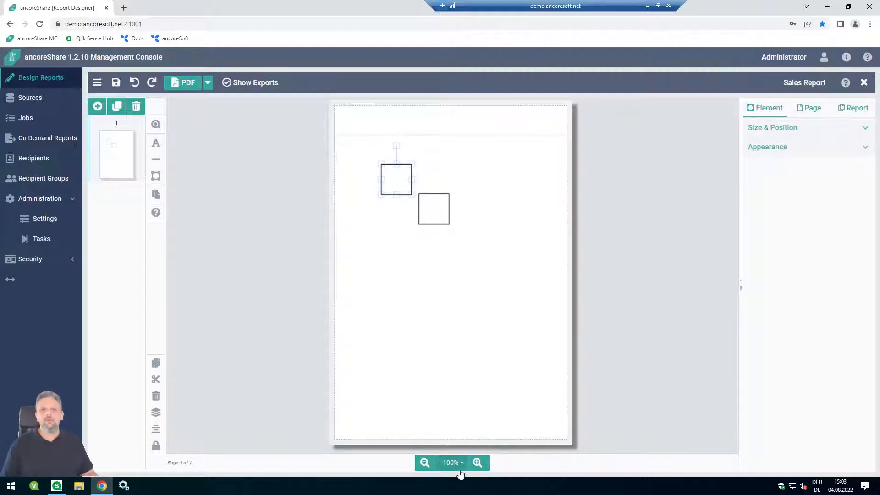
click(460, 470)
click(460, 427)
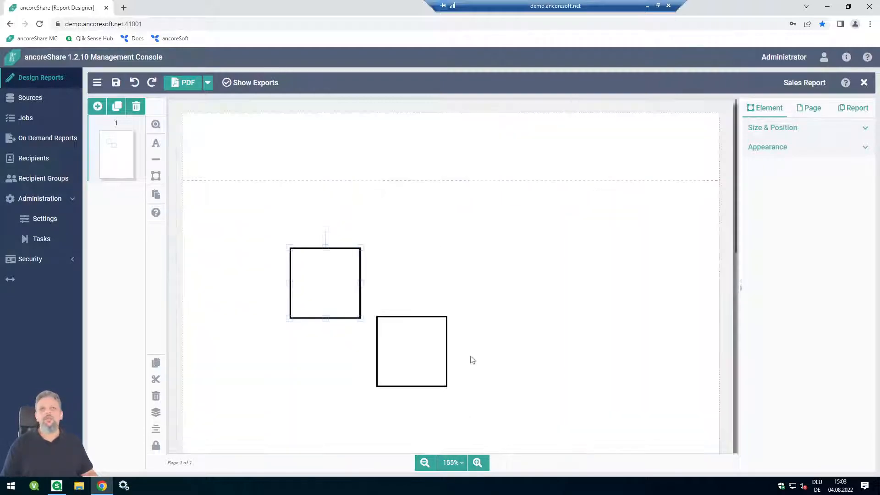
drag(410, 344, 399, 287)
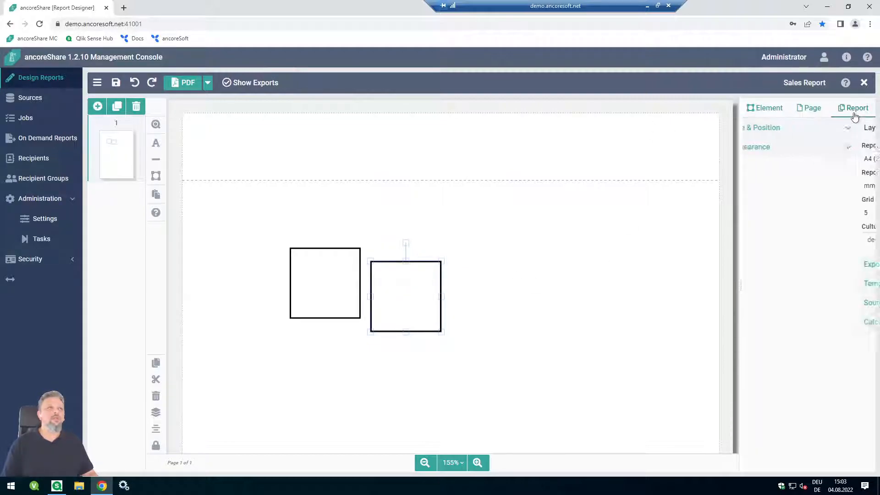
- Set the report's grid snap size to 1 and align the second rectangle level with the first
click(855, 109)
click(772, 215)
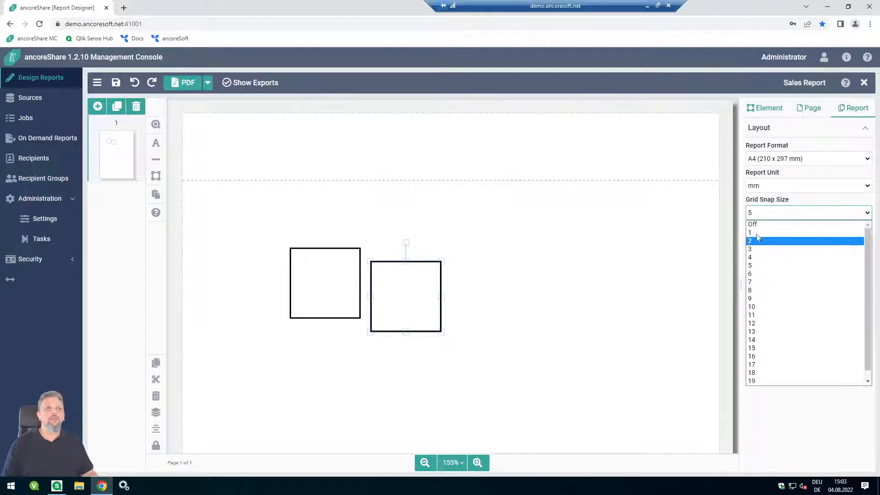
click(760, 232)
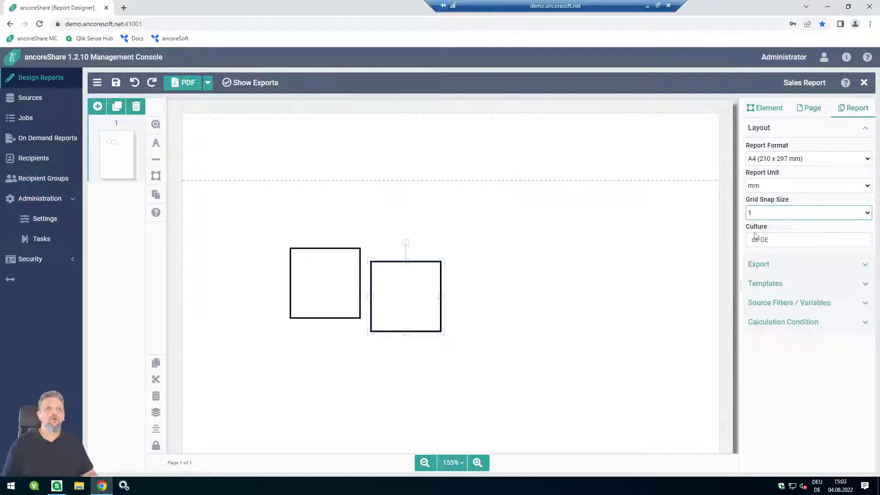
mouse_move(388, 291)
mouse_down()
mouse_move(387, 279)
mouse_move(381, 312)
mouse_move(384, 275)
mouse_up()
click(526, 219)
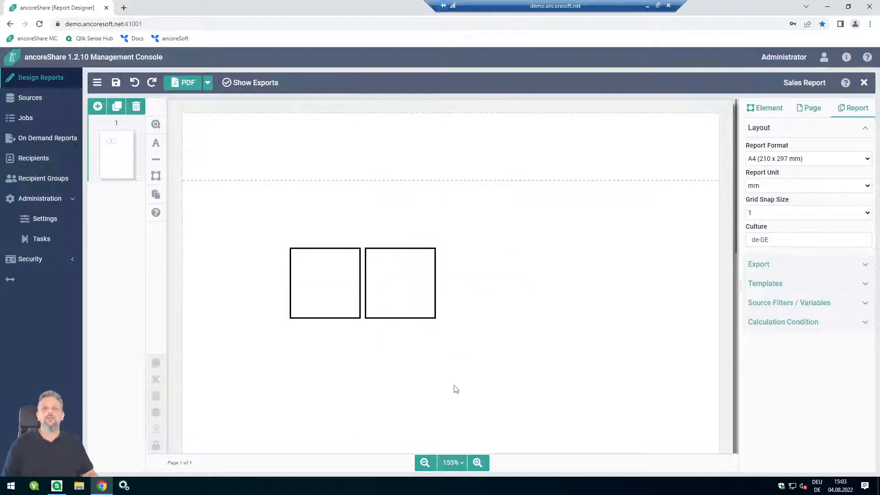
- Move both rectangles together closer to the page header and delete them from the page
drag(265, 217, 552, 378)
drag(411, 276, 455, 224)
click(575, 275)
drag(565, 306, 232, 196)
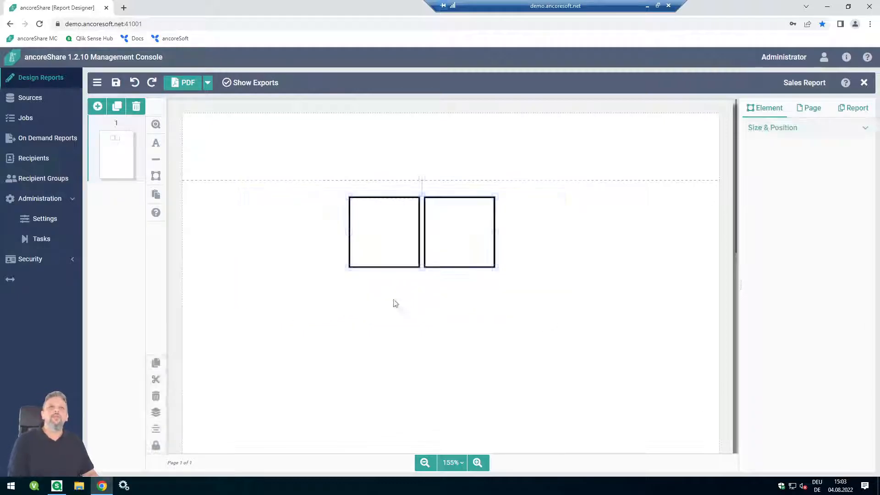
key(Delete)
click(473, 277)
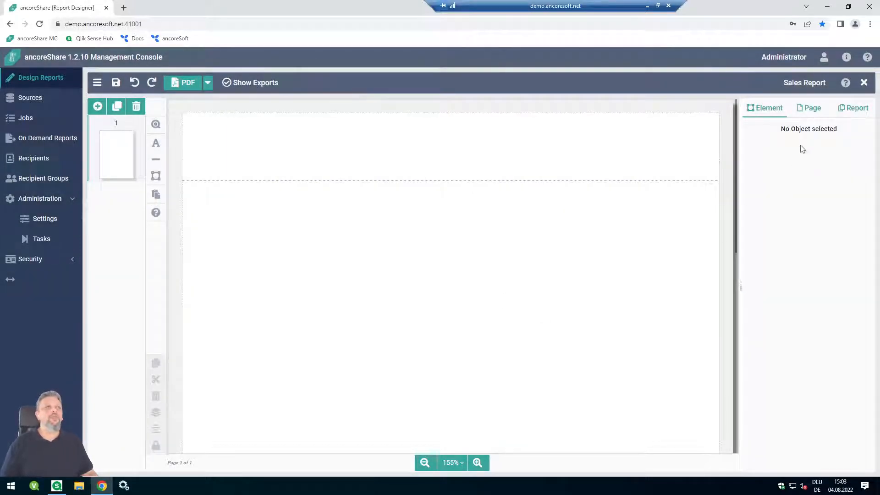
- Set the page's header height to 28 mm in the page settings
click(810, 108)
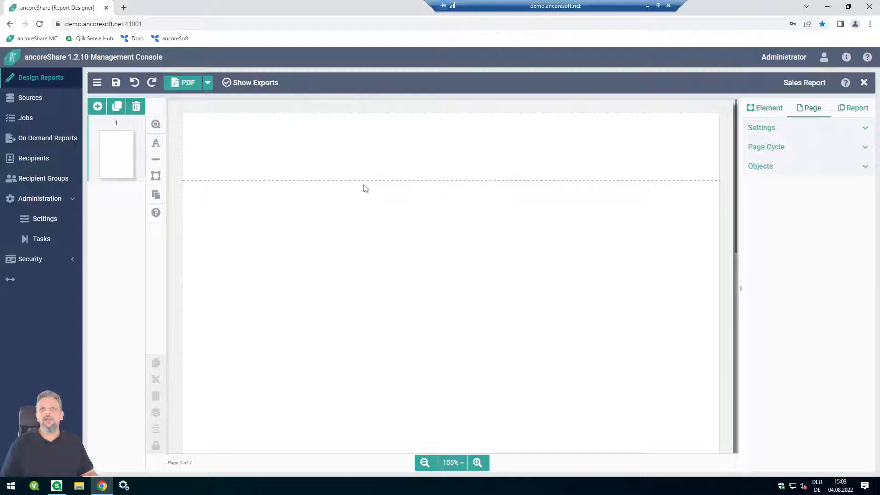
click(801, 130)
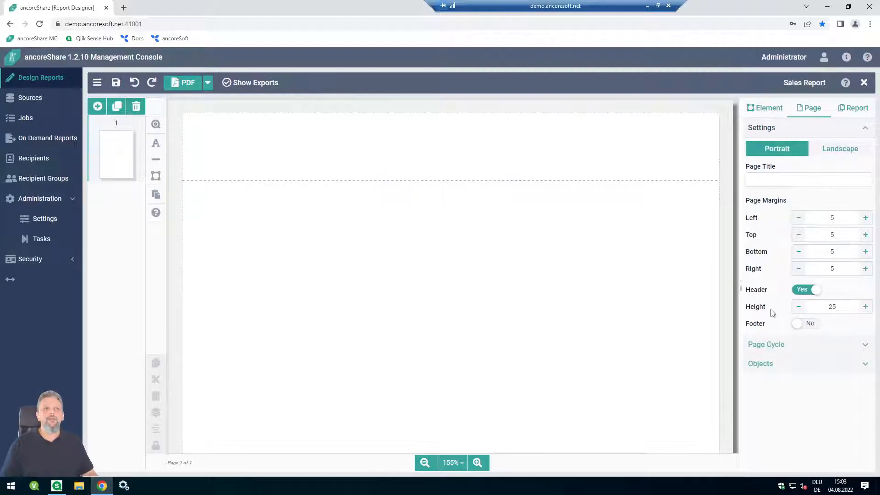
click(799, 308)
click(799, 308)
click(798, 308)
click(799, 308)
click(799, 308)
click(798, 308)
click(799, 308)
click(798, 308)
click(865, 307)
click(866, 308)
double_click(865, 307)
click(865, 308)
double_click(865, 308)
double_click(865, 307)
double_click(865, 307)
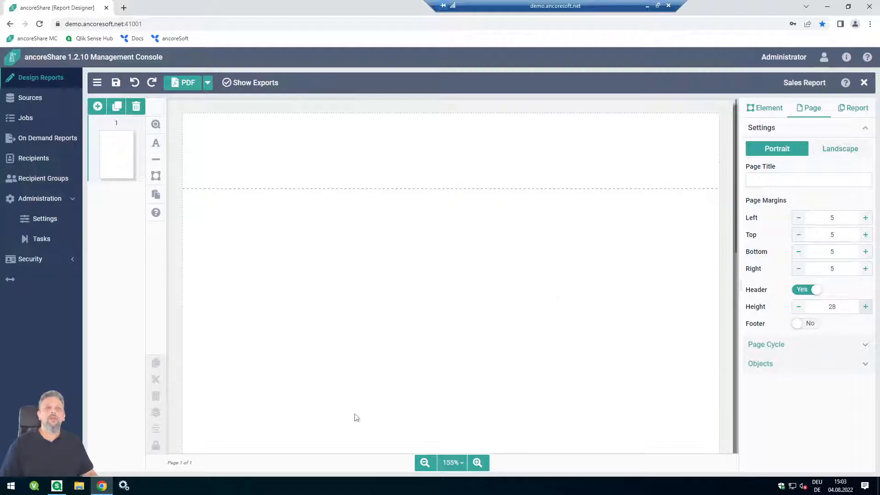
- Turn on the page's footer
click(456, 464)
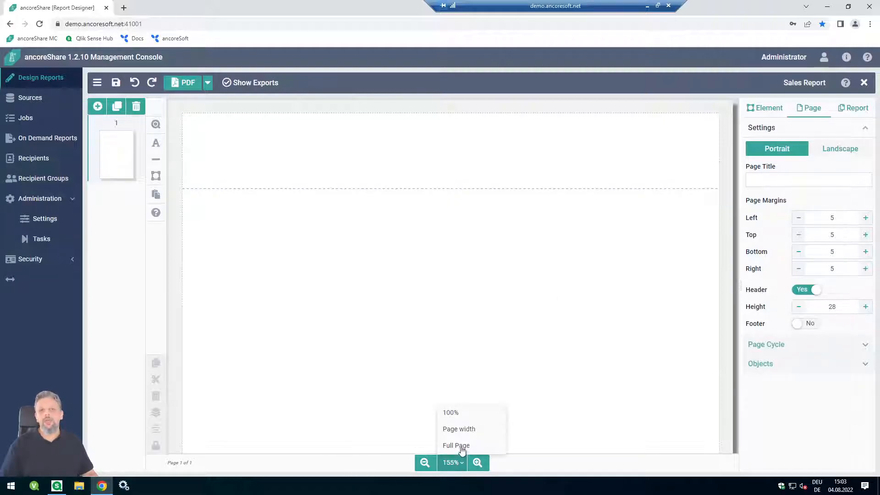
click(460, 445)
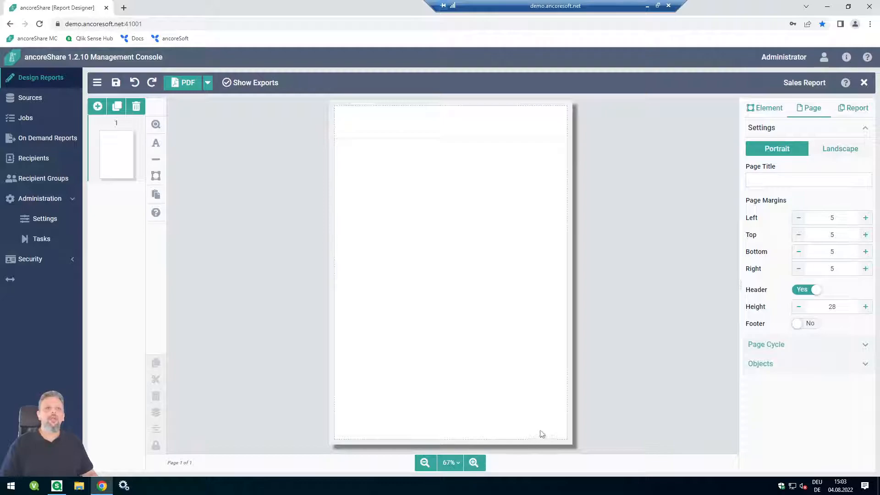
click(814, 324)
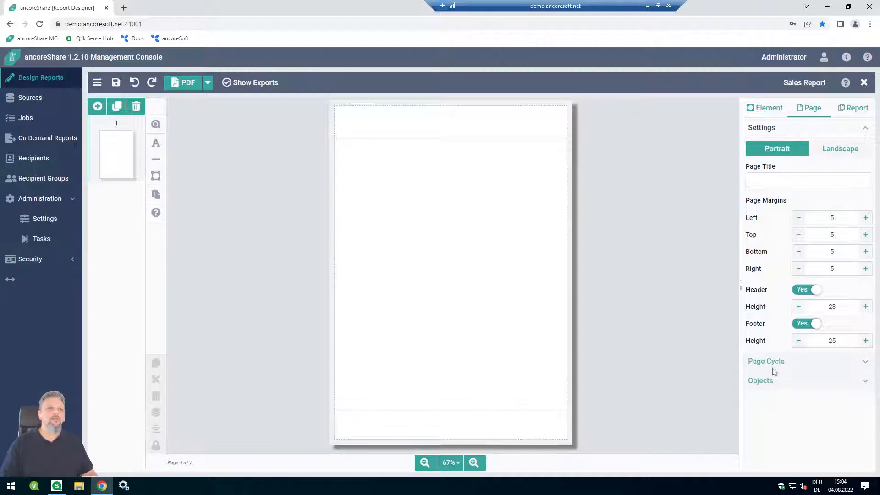
- Set the footer height to 19 and place a text element at the right end of the page footer
click(800, 343)
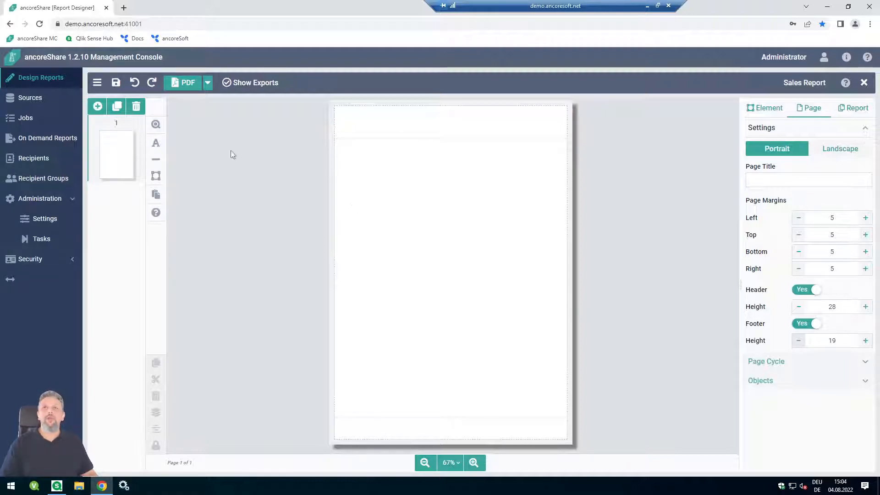
drag(158, 144, 539, 423)
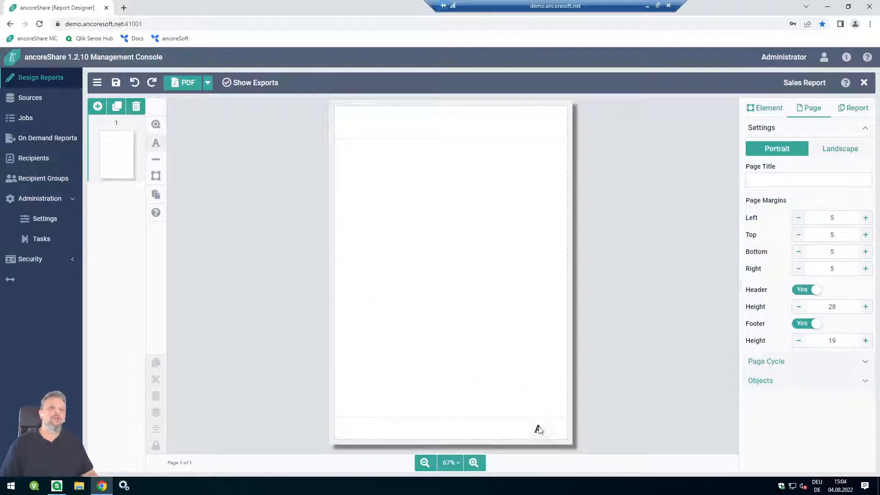
click(537, 427)
drag(551, 427, 477, 427)
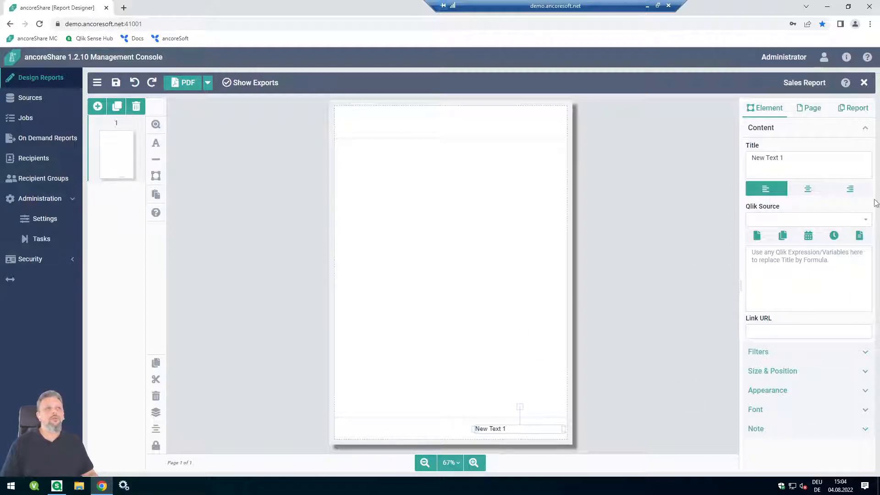
- Right-align the footer text element and set its title to "Page of Pages"
click(850, 189)
triple_click(844, 172)
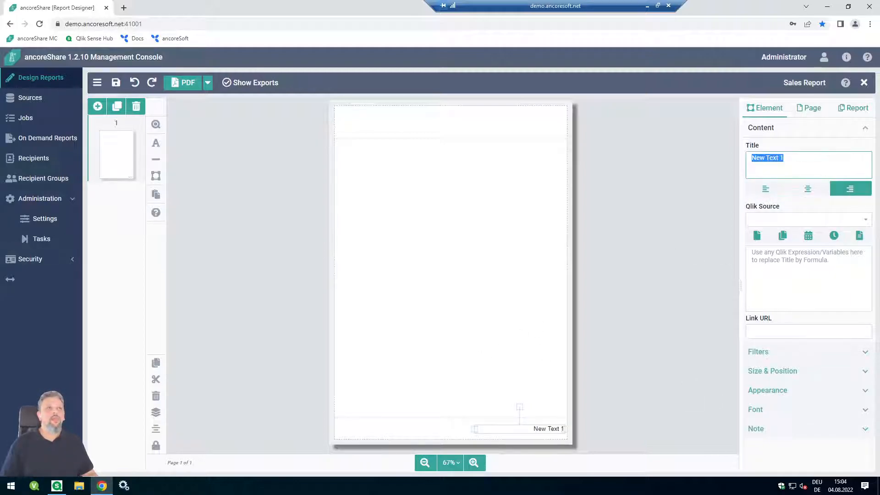
text(Page of Pages)
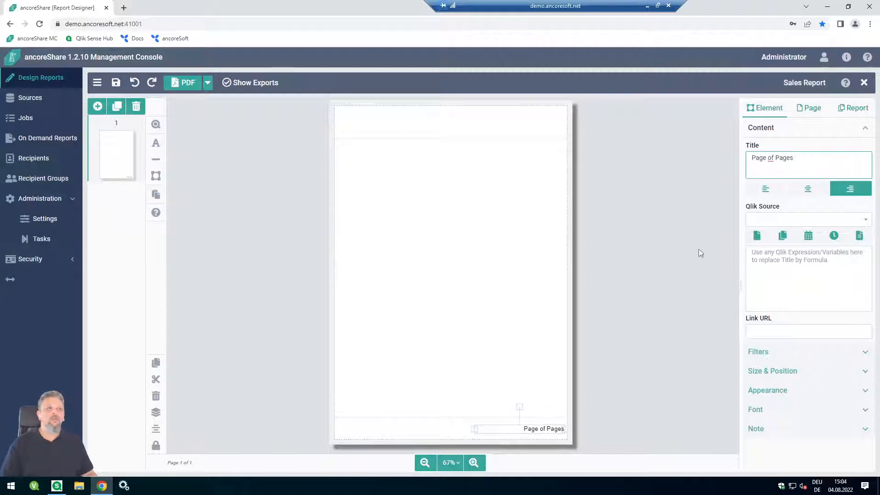
- Give the footer text the formula %%Page%% / %%Pages%% by inserting the page number and page count placeholders
click(793, 274)
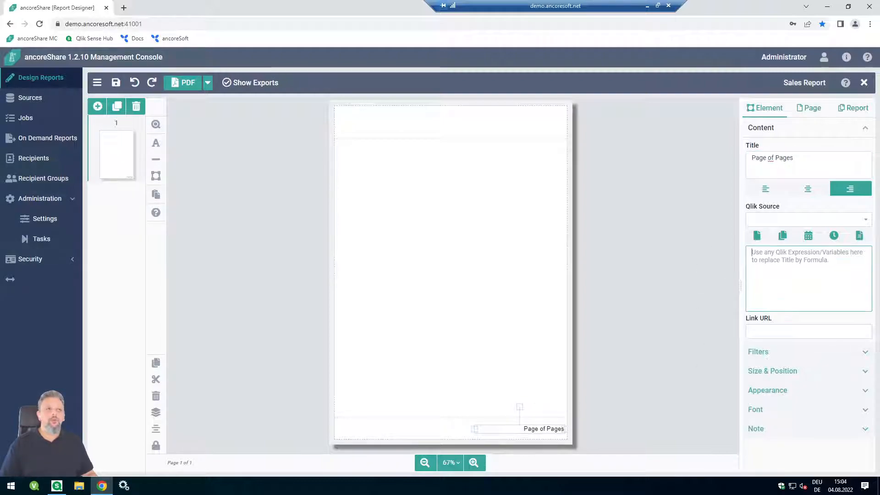
click(756, 236)
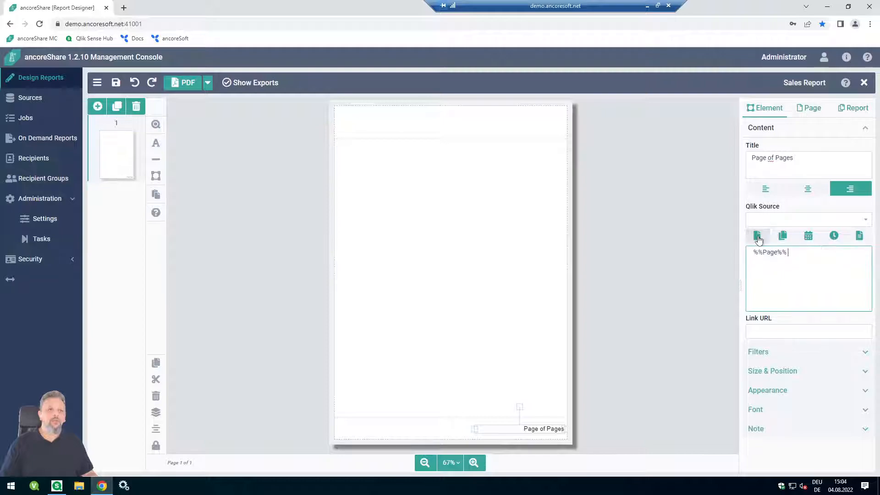
text(/)
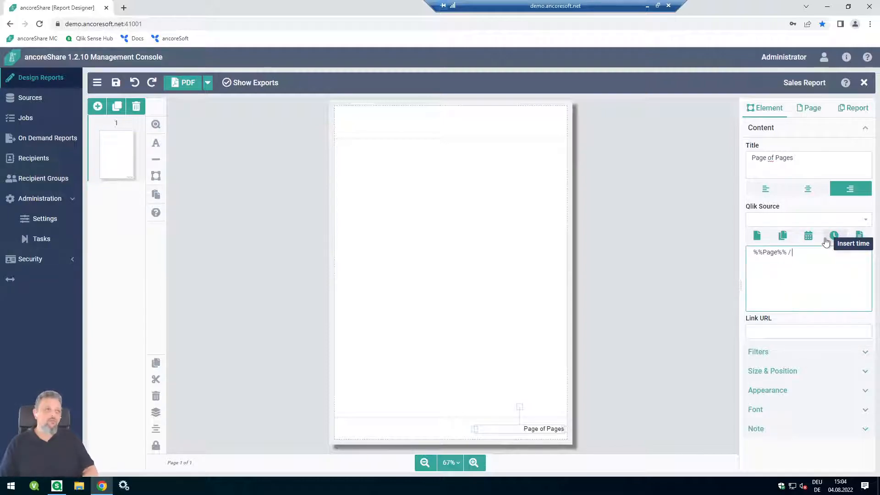
click(782, 235)
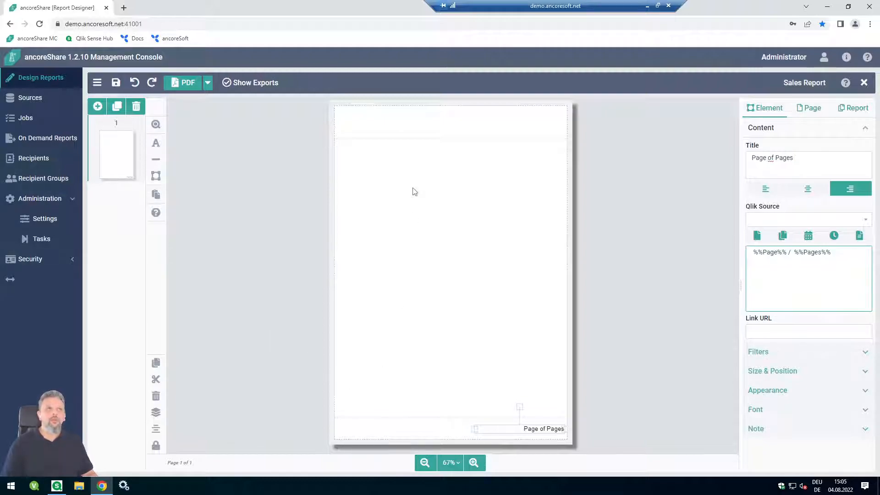
- Save the report and open its PDF export to check the footer
click(117, 84)
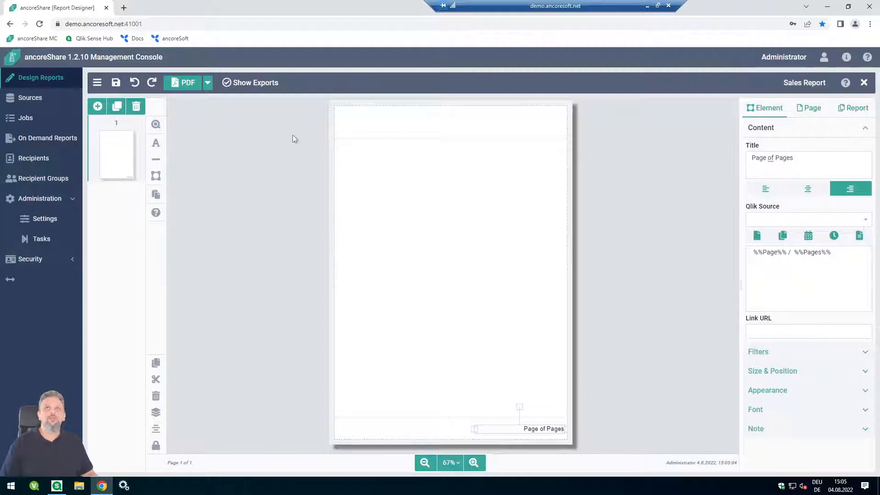
click(186, 86)
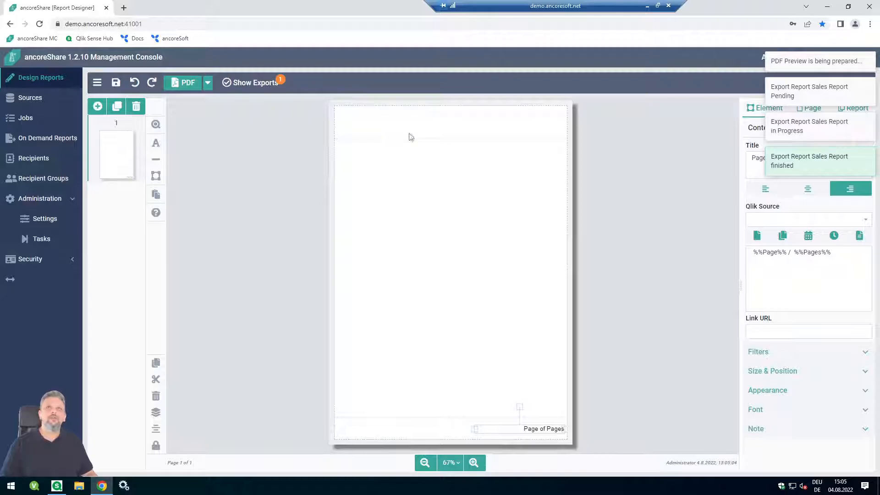
click(258, 85)
click(473, 143)
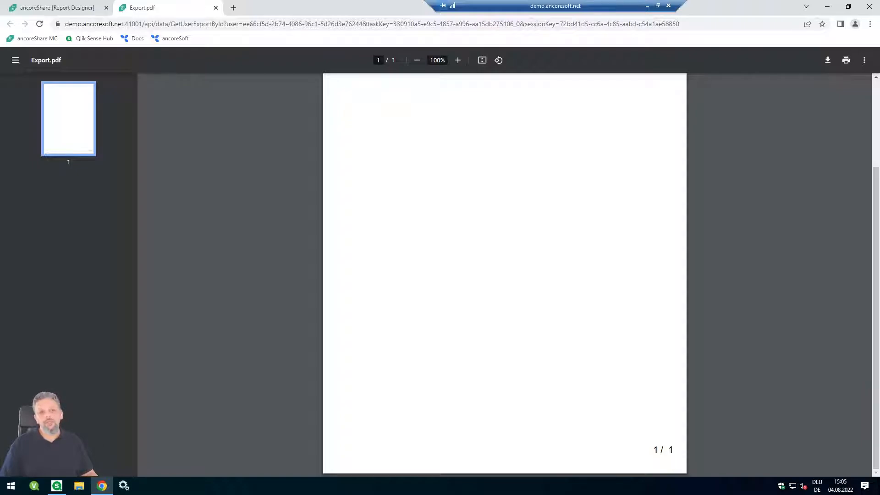
- Return to the report designer and remove the extra space after the slash in the footer formula
click(57, 8)
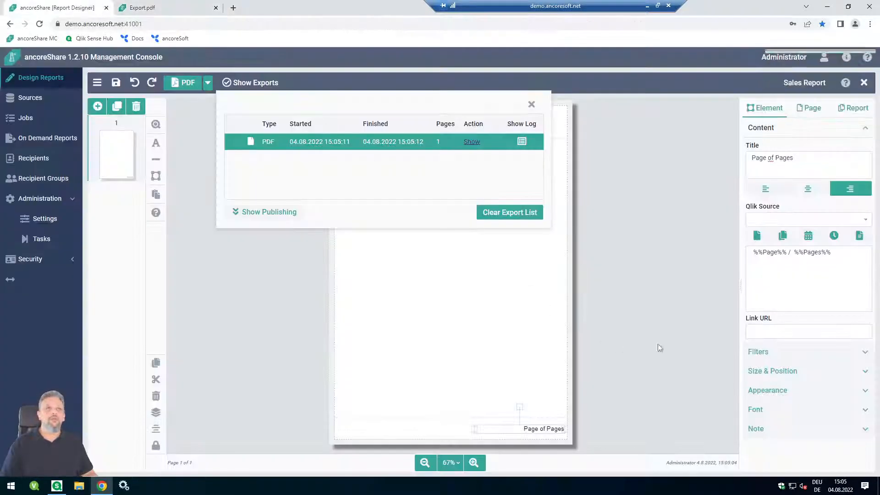
click(817, 253)
click(793, 253)
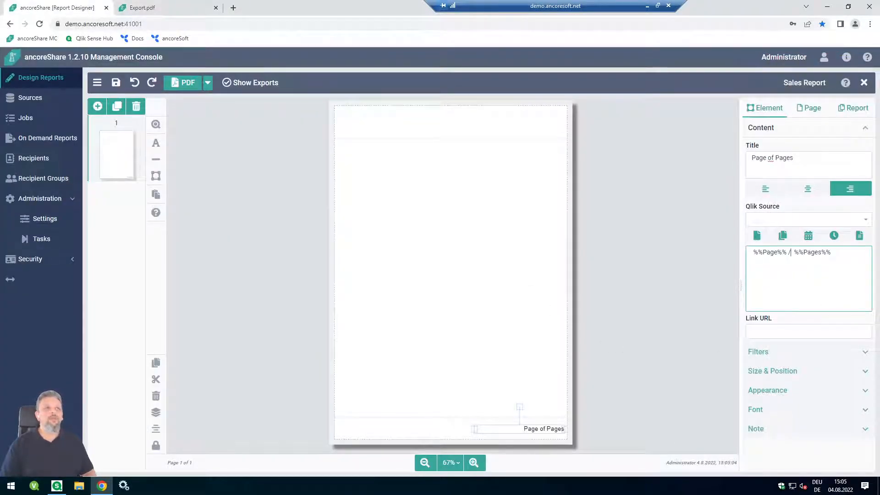
key(BackSpace)
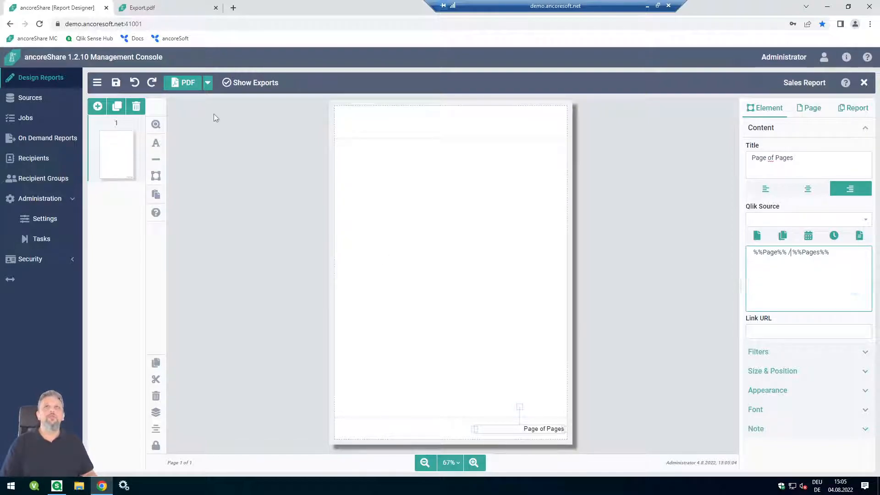
- Export the report to PDF again, check the page numbering in the newest export, and close the export list
click(185, 86)
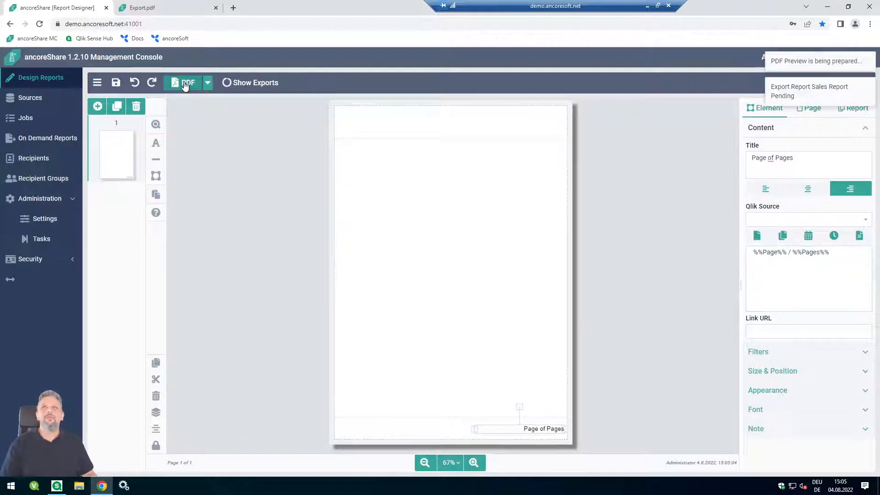
click(249, 83)
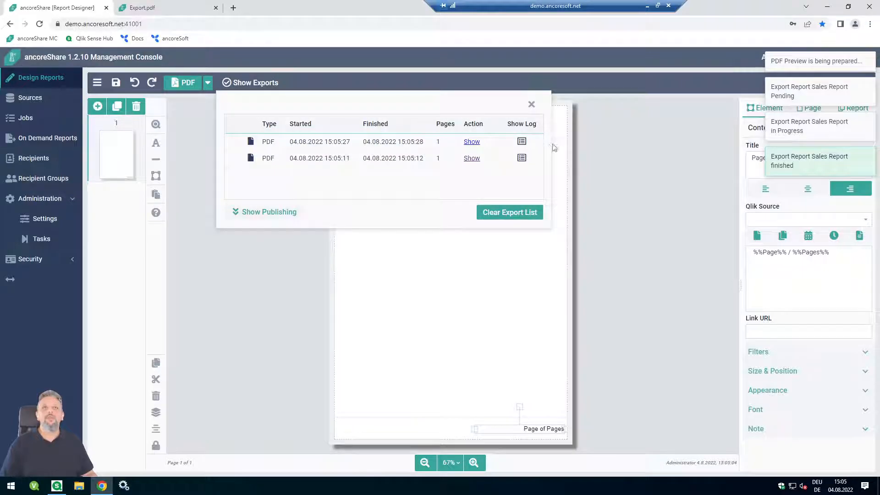
click(472, 142)
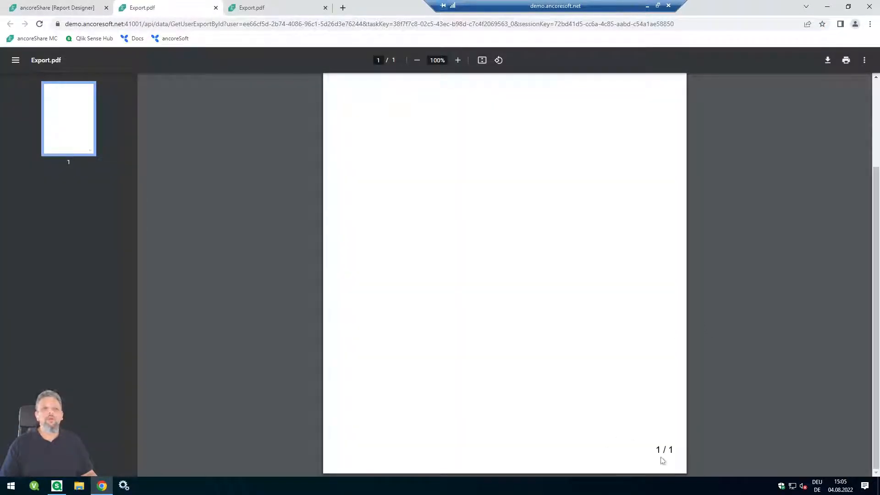
click(101, 4)
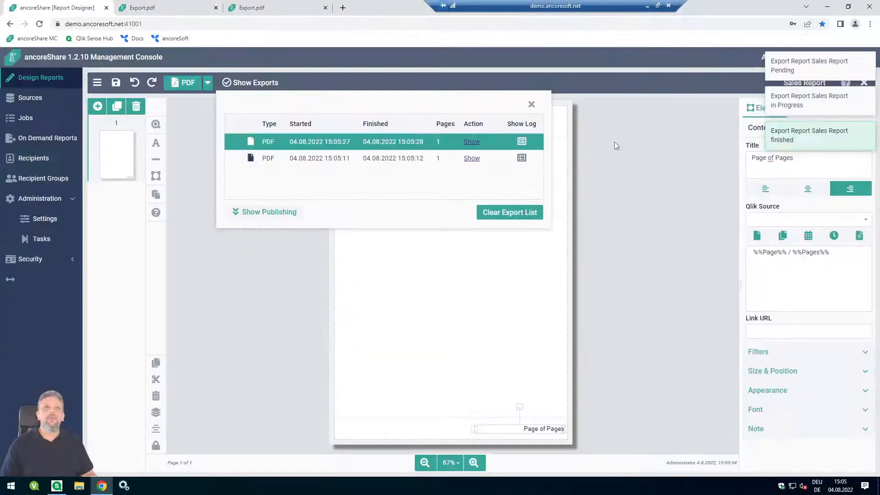
click(531, 105)
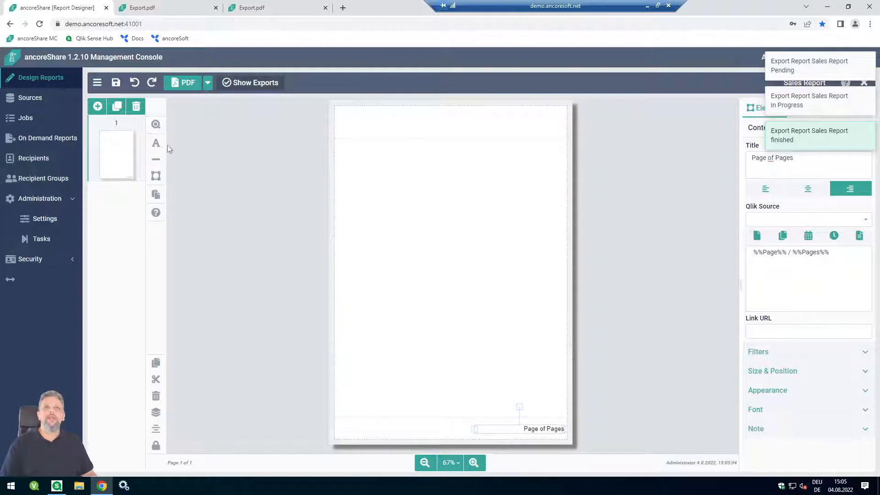
- Add a text element to the page header with the title "Sales Report" and keep it left-aligned
drag(156, 143, 503, 122)
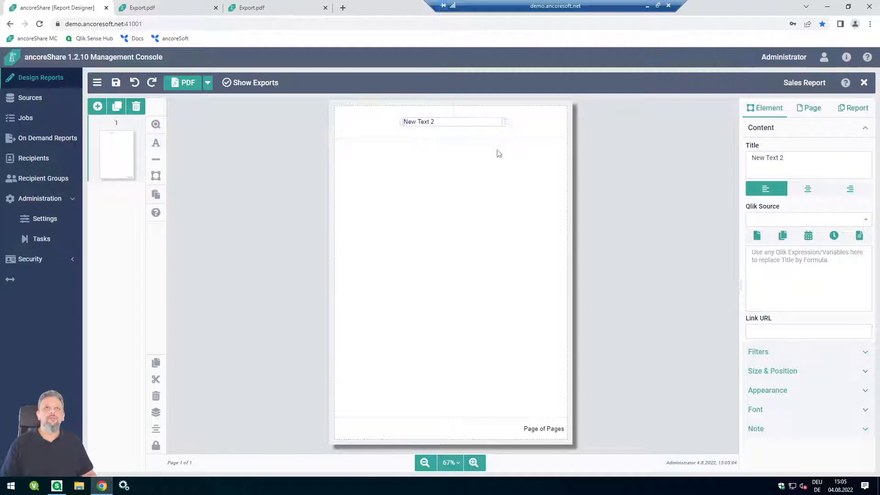
click(814, 157)
click(814, 157)
key(ctrl+a)
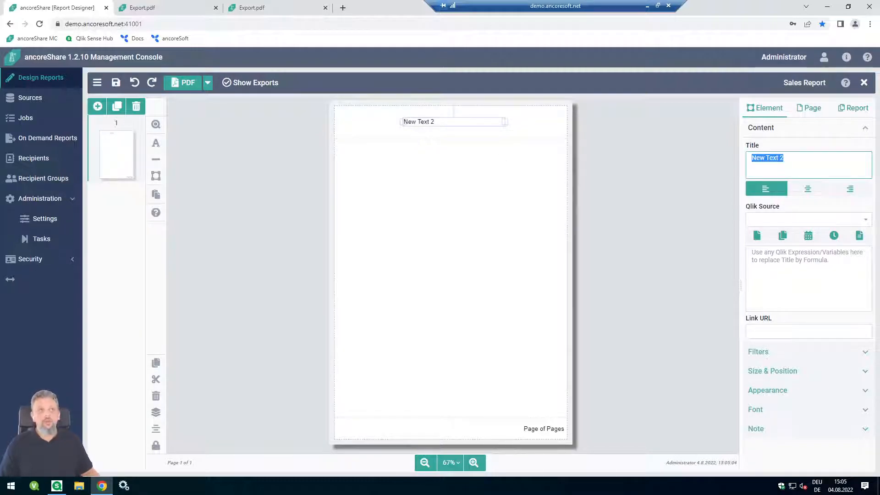
text(Sa)
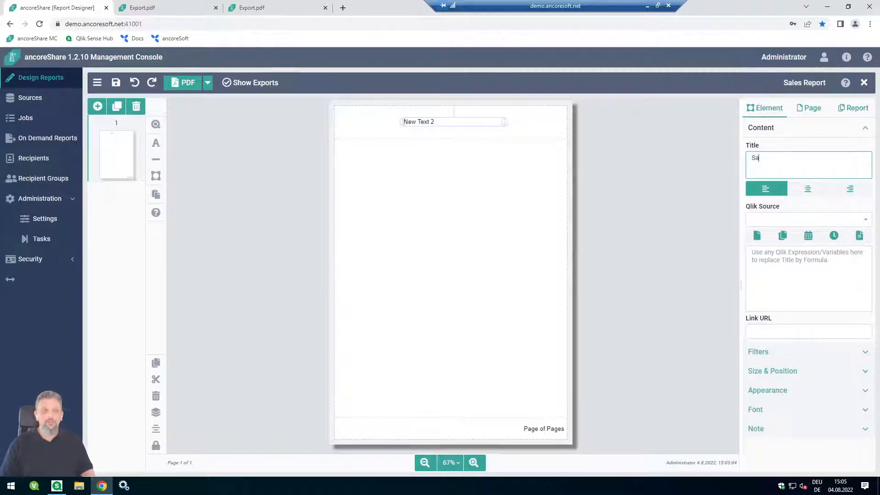
text(les)
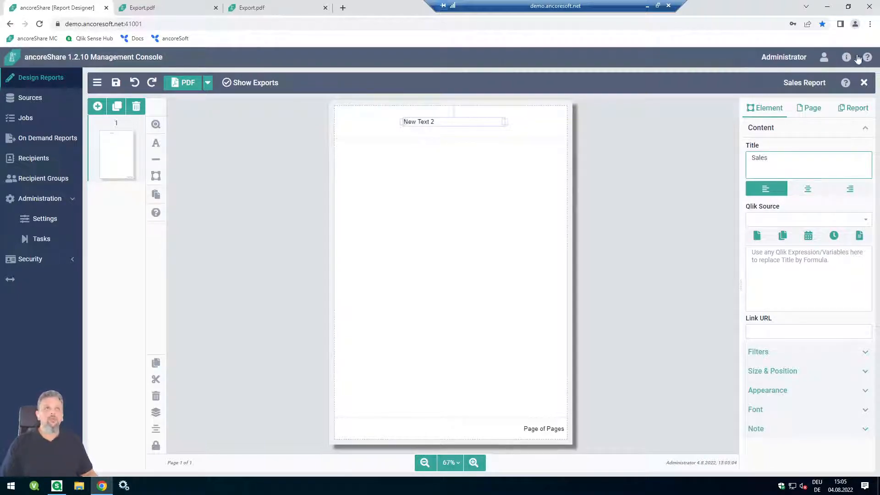
click(418, 121)
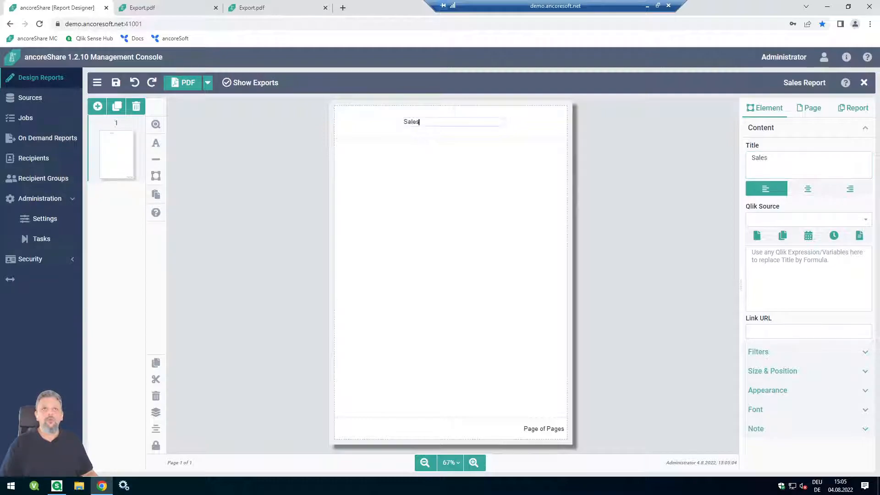
text(Report)
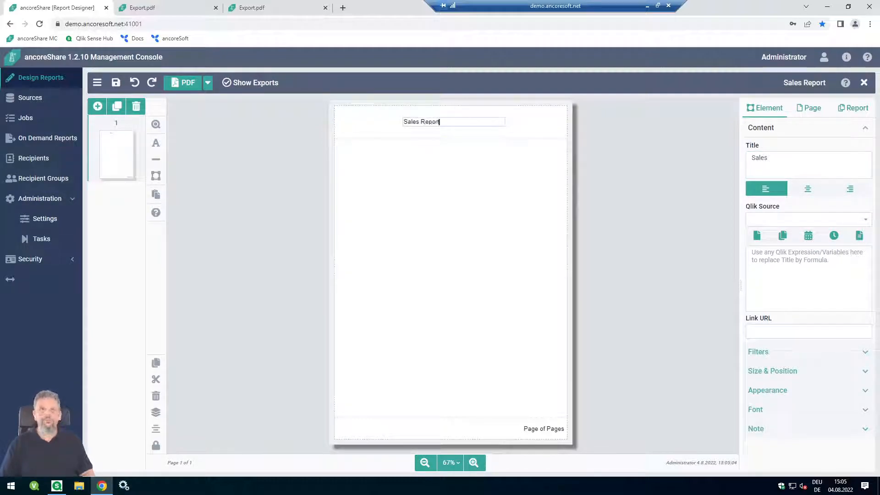
click(796, 194)
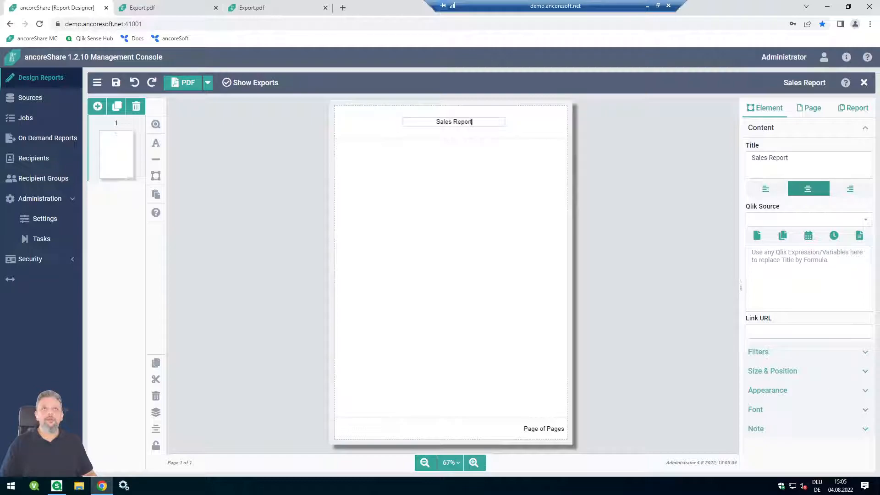
click(763, 189)
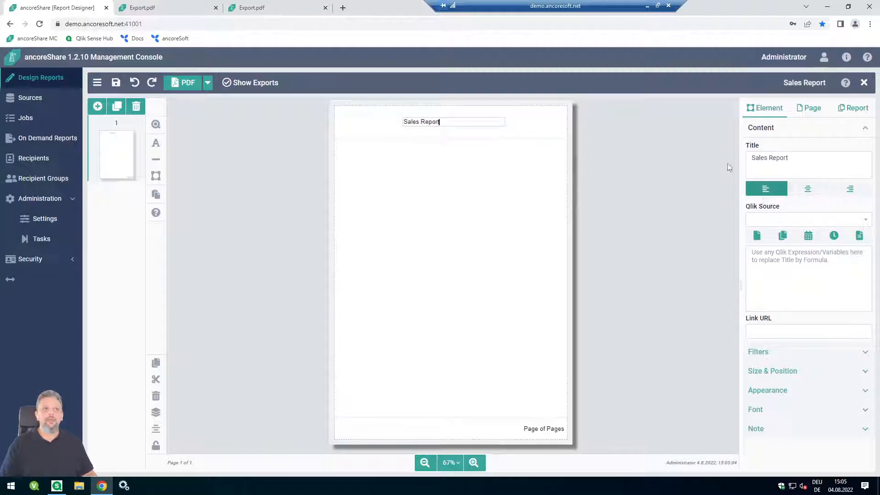
- Set the header title's font size to 27 pt and make it bold
click(847, 411)
click(865, 242)
click(865, 242)
click(866, 243)
click(865, 242)
click(865, 242)
click(865, 243)
click(865, 242)
click(865, 243)
click(865, 242)
click(865, 243)
click(865, 243)
click(865, 243)
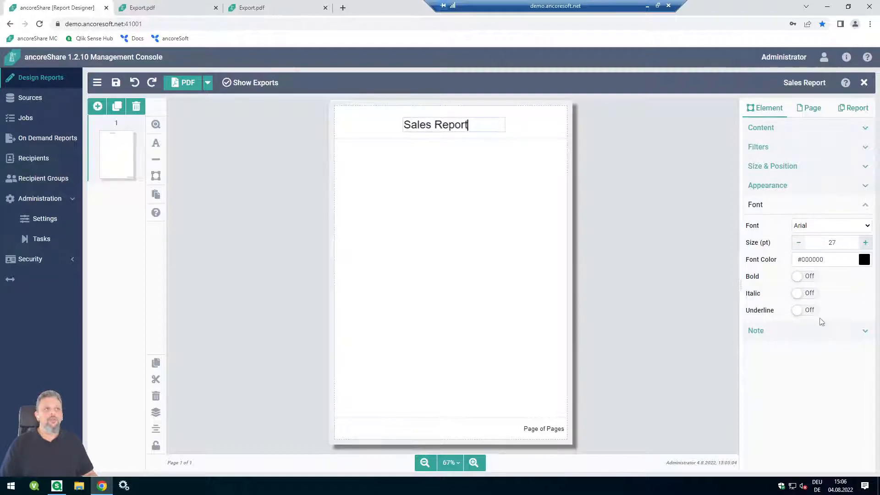
click(809, 277)
- Move the "Sales Report" title to the left end of the page header and deselect it
click(516, 126)
drag(484, 121, 419, 116)
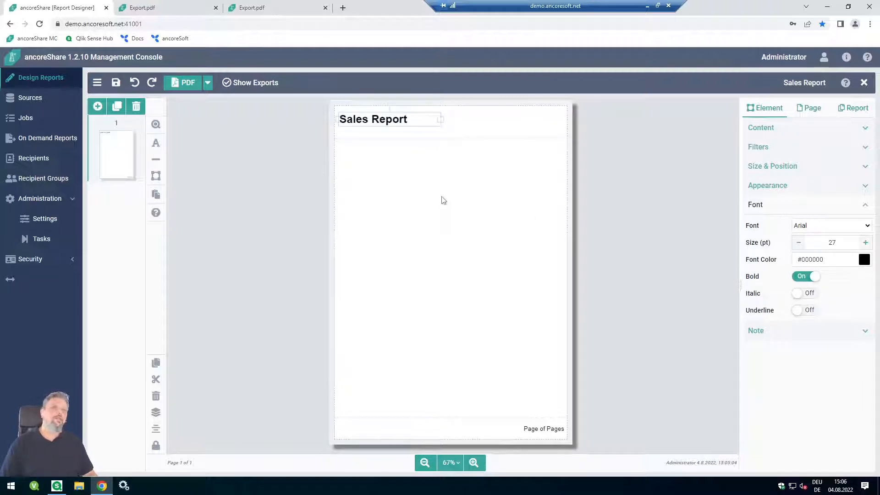
drag(390, 120, 448, 127)
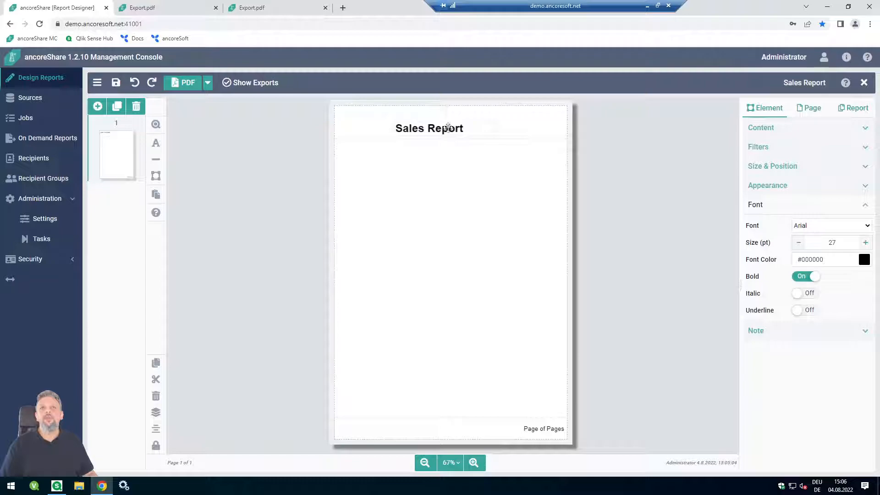
drag(448, 127, 450, 170)
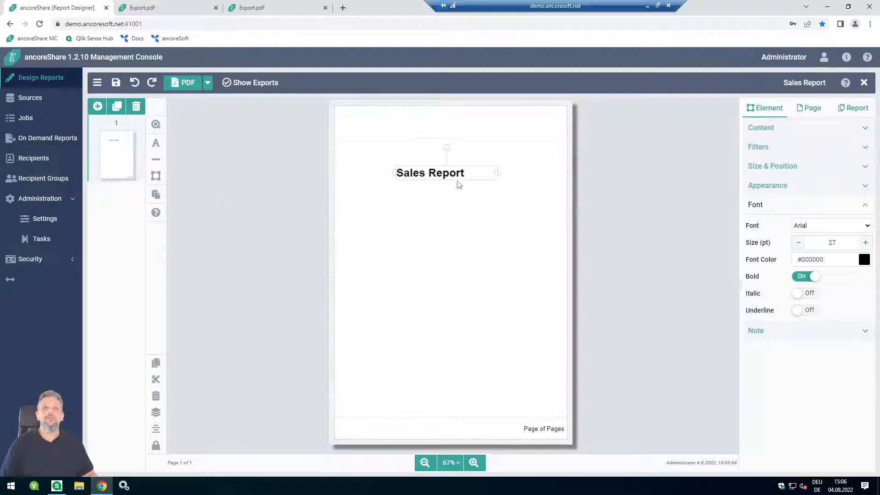
drag(442, 169, 395, 120)
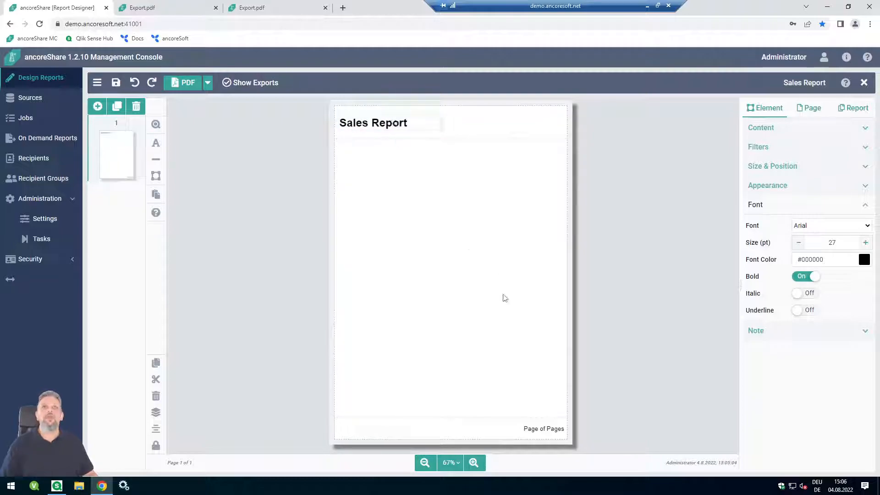
click(501, 279)
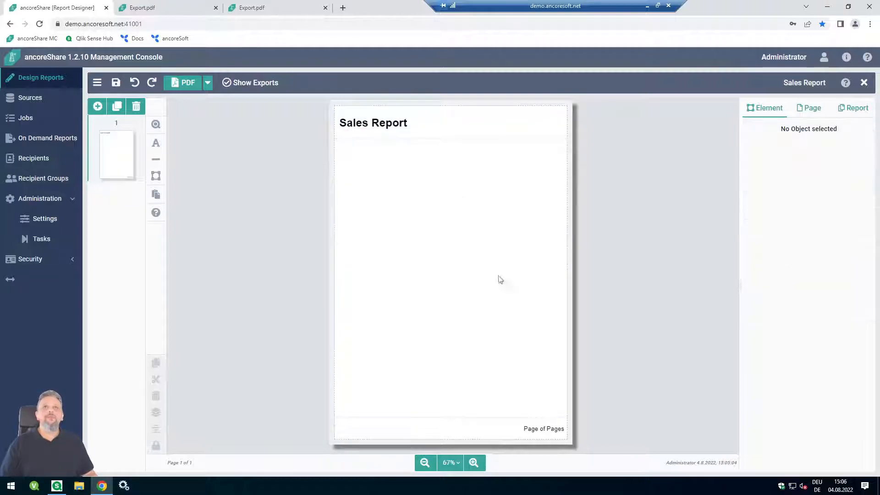
click(396, 137)
click(481, 240)
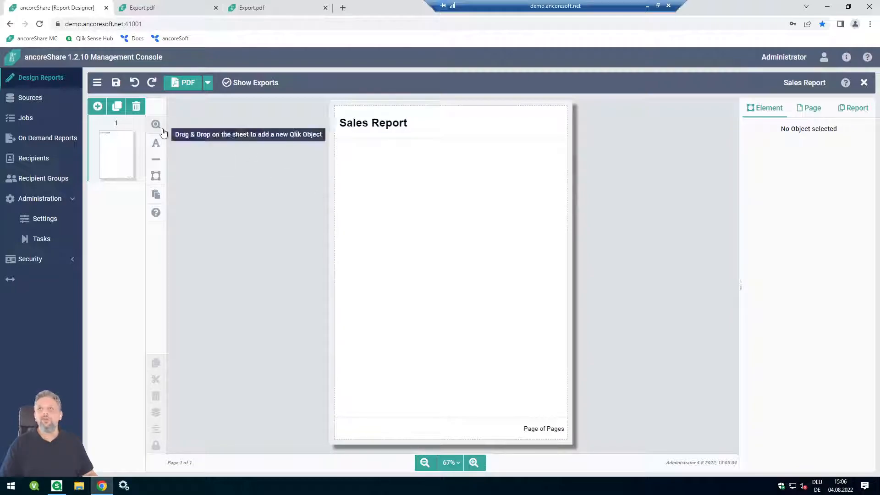
- Add a Qlik object at the start of the page body below the header and open its list of available Qlik objects
drag(156, 125, 352, 161)
drag(400, 180, 388, 157)
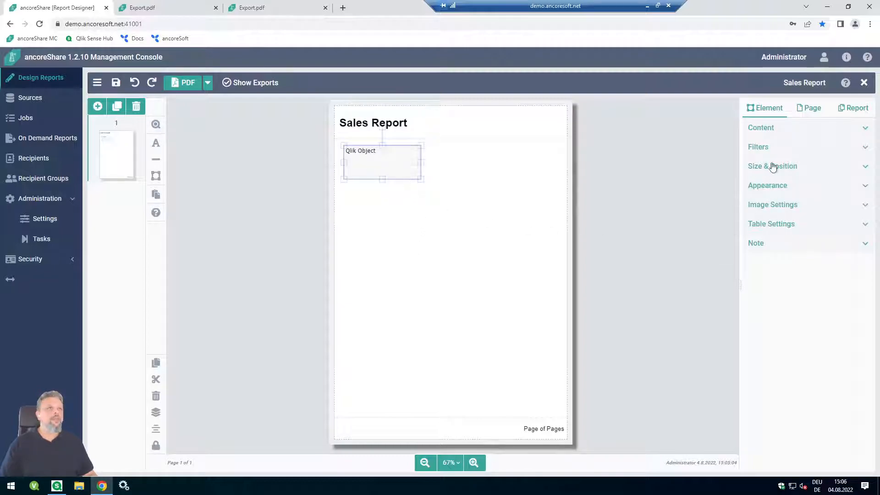
click(772, 129)
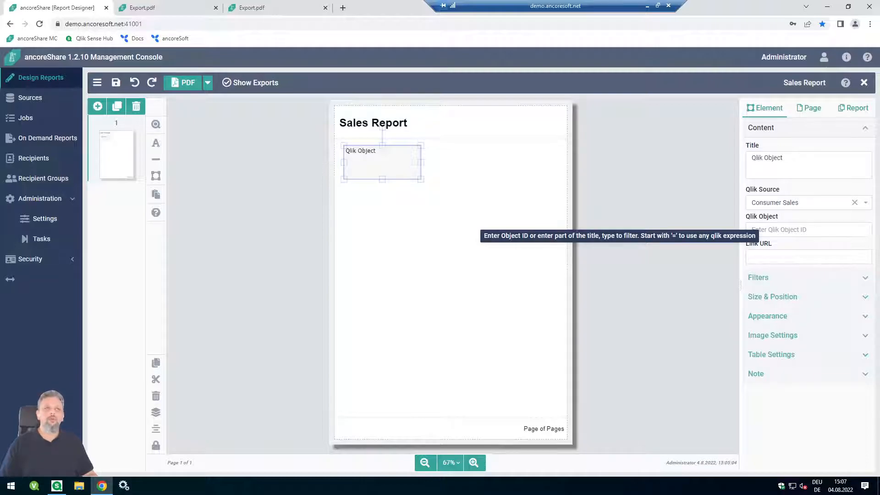
click(766, 230)
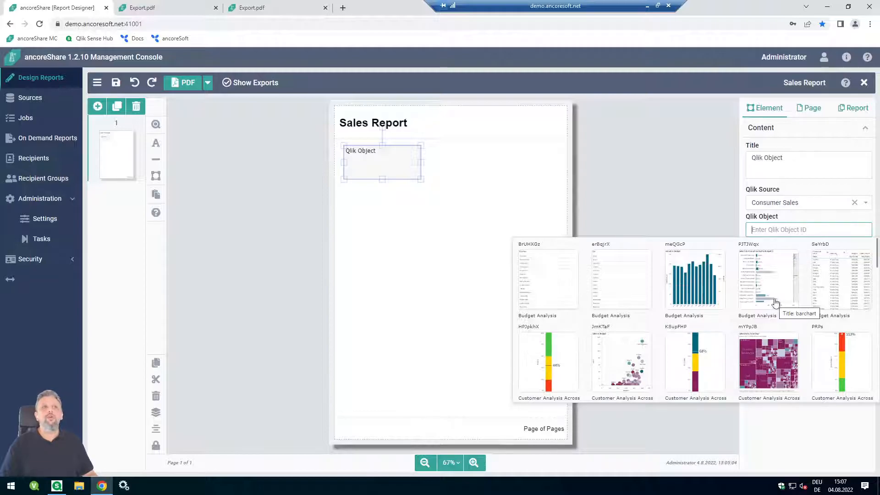
- Browse the Consumer Sales objects, filter them by "bar" and by "piv", and clear the filter
scroll(774, 303, down, 5)
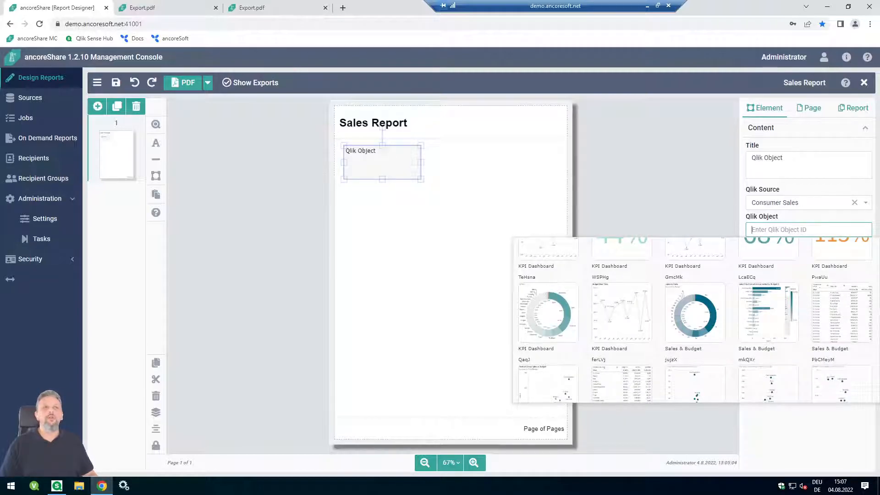
scroll(684, 339, up, 5)
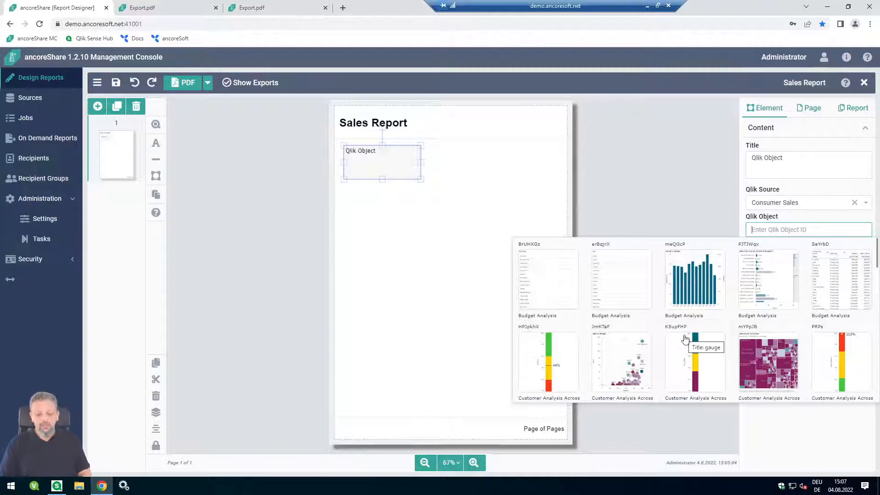
text(bar)
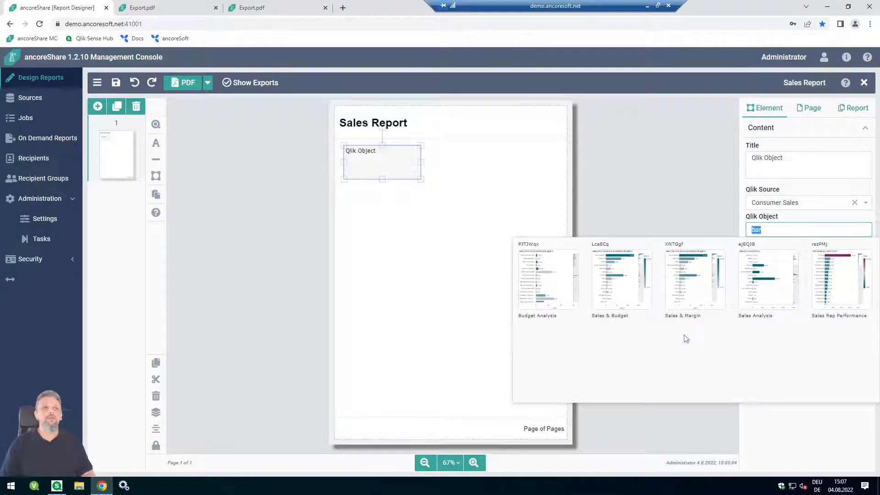
text(piv)
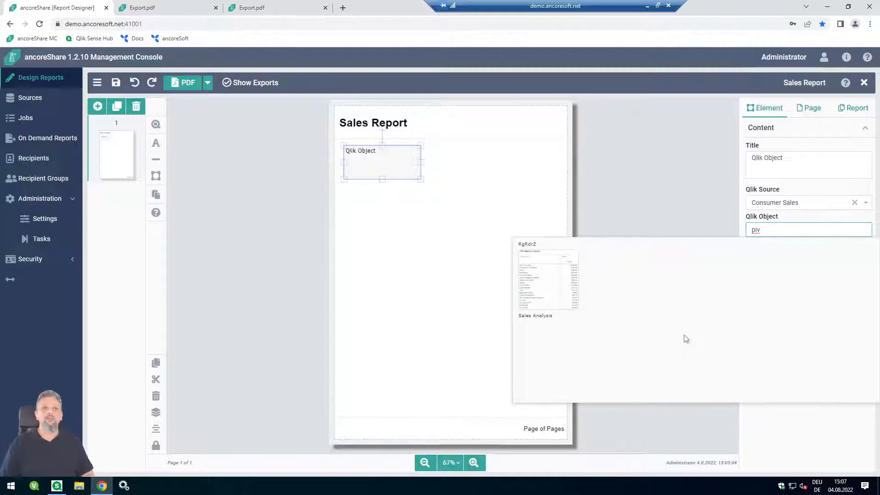
key(BackSpace)
key(BackSpace)
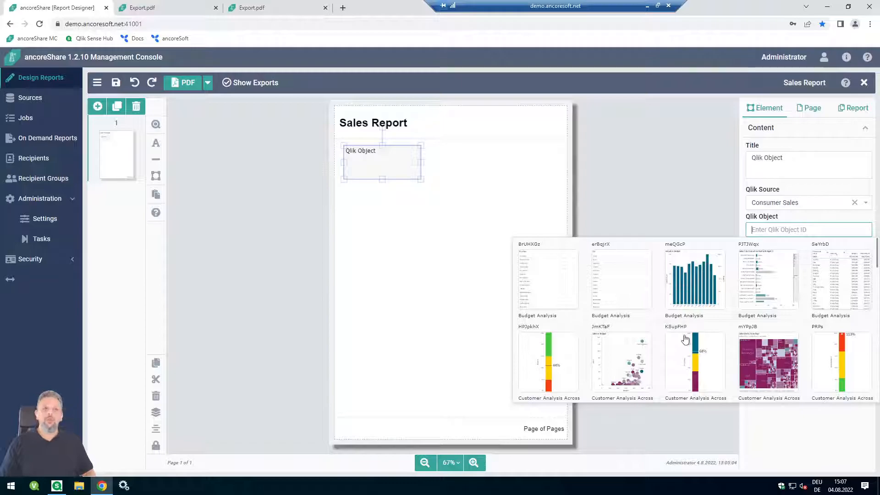
- Assign the "Sales Qty by Sales Rep" treemap, object mYPpJB, to the new Qlik element
scroll(762, 338, down, 3)
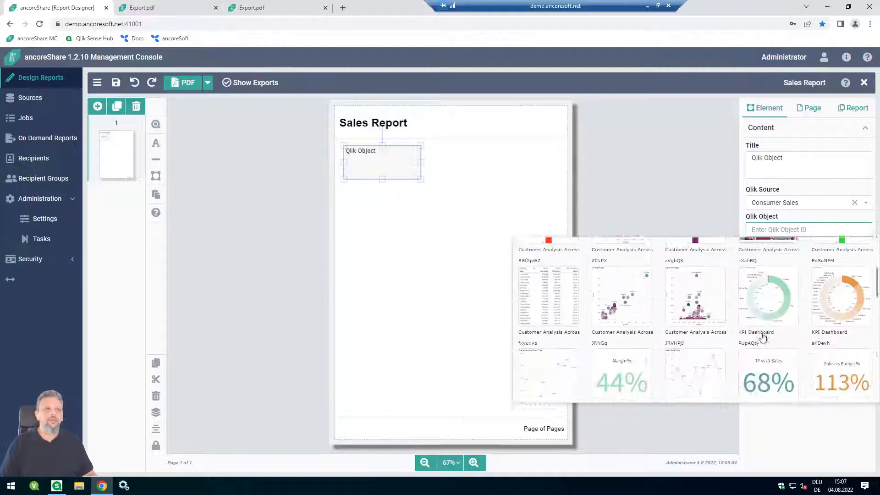
scroll(762, 338, down, 5)
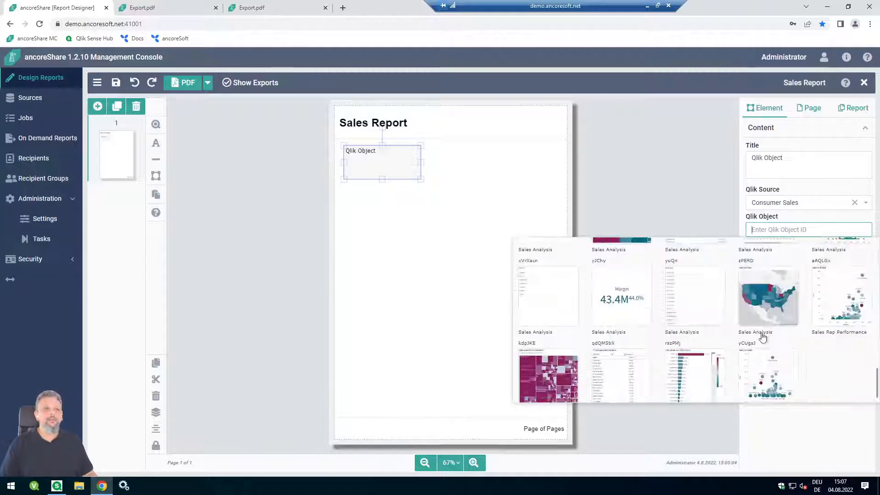
scroll(762, 337, down, 3)
click(766, 320)
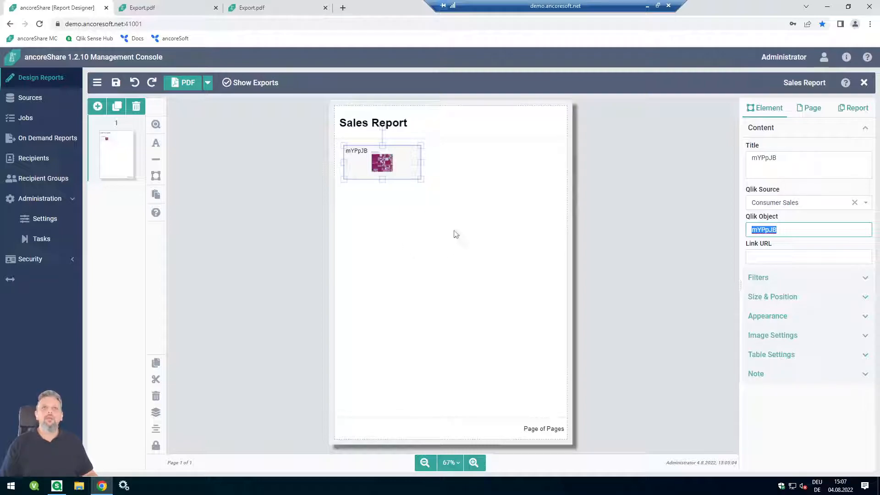
- Enlarge the treemap element to nearly the full page width and about half the body height, and deselect it
drag(419, 178, 556, 300)
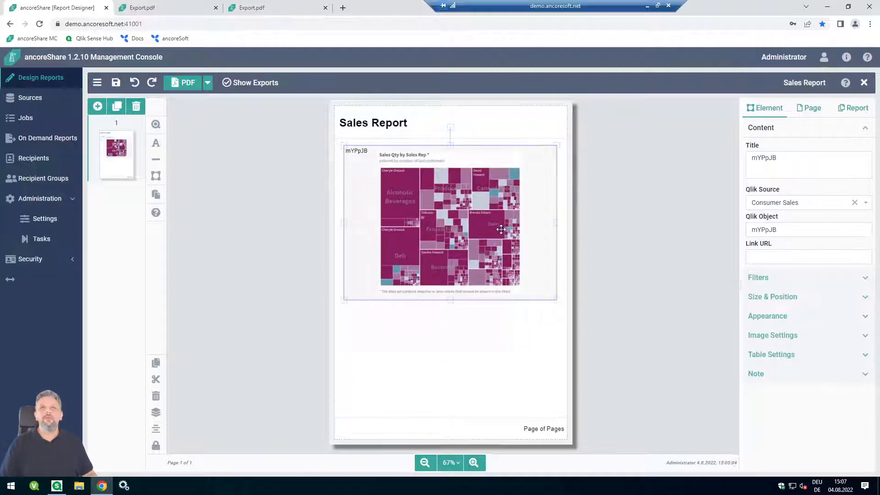
drag(555, 221, 563, 221)
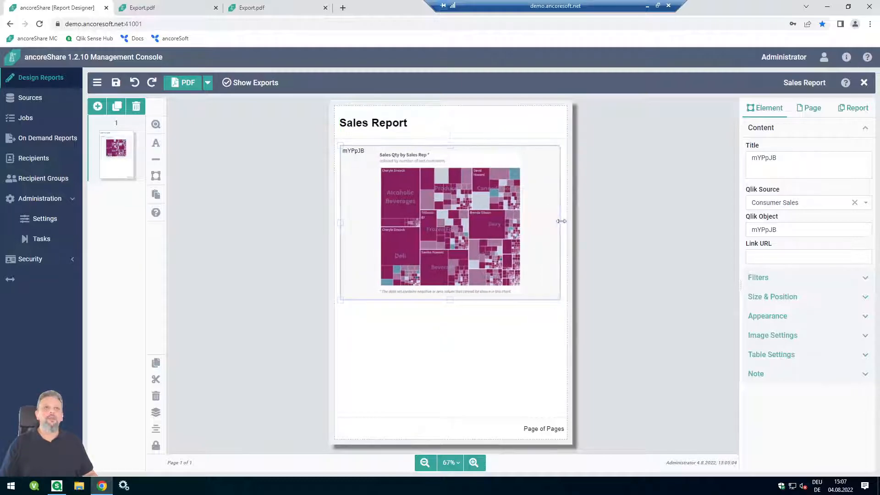
click(450, 372)
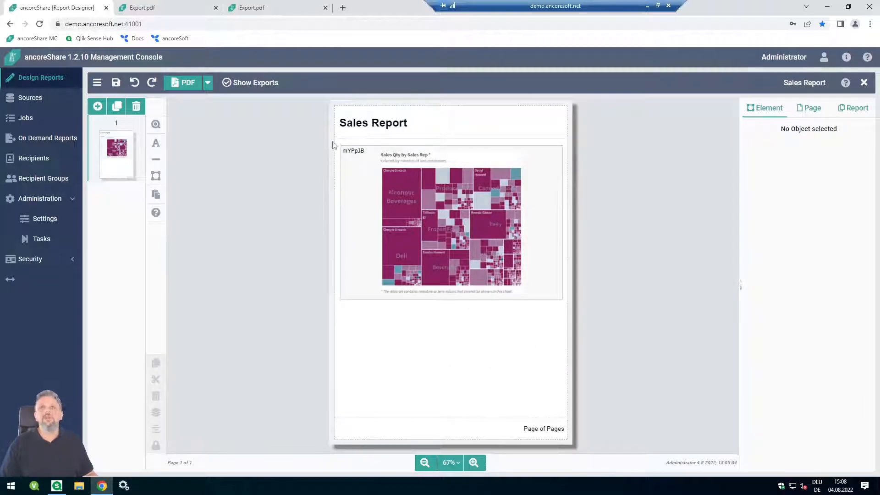
- Set the treemap element's border width to 0 and deselect the element
click(472, 210)
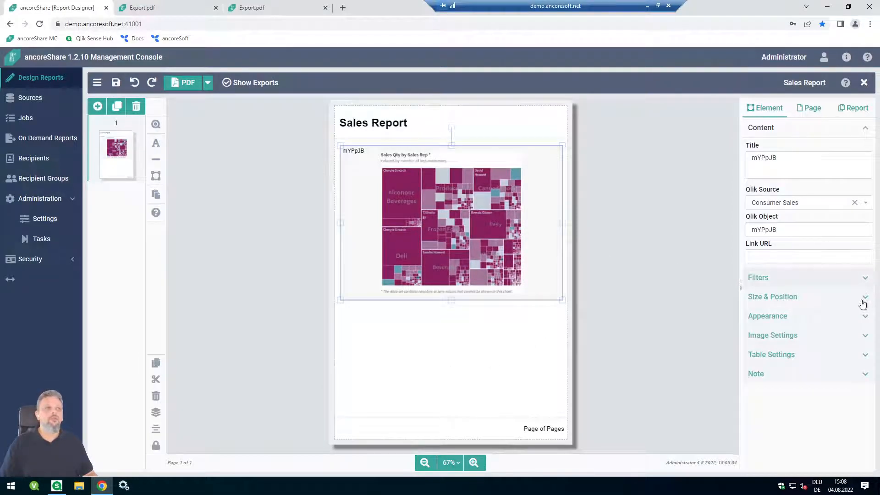
click(795, 316)
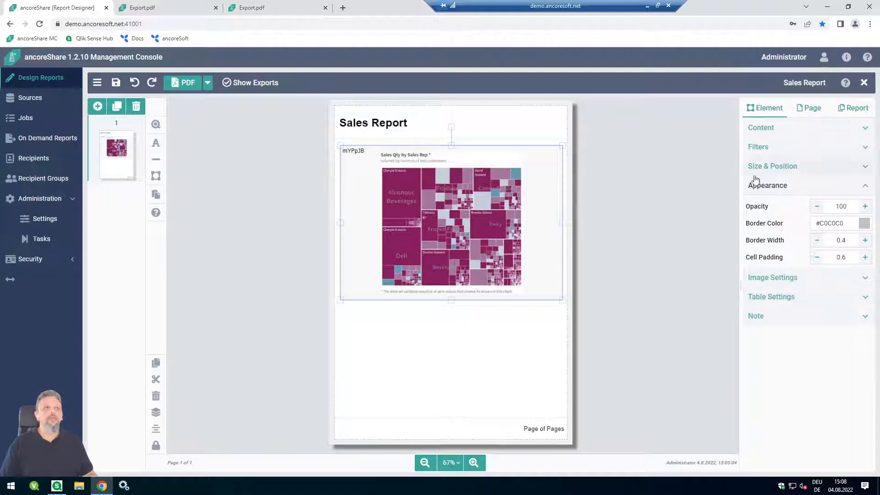
click(817, 243)
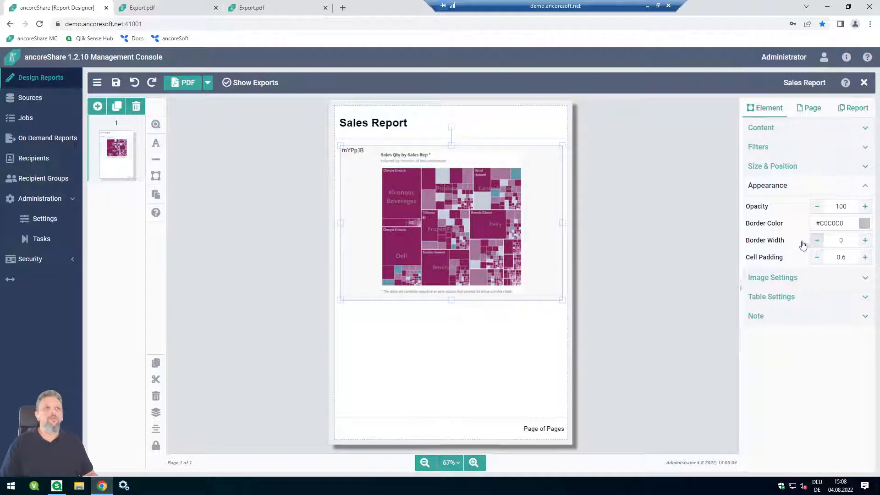
click(477, 355)
click(544, 221)
click(533, 333)
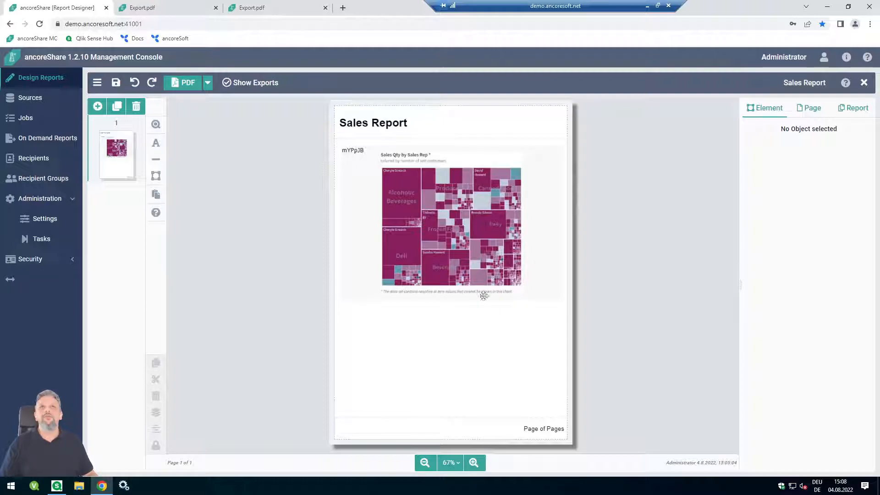
- Export the report to PDF and view the newest export to check the treemap
click(185, 84)
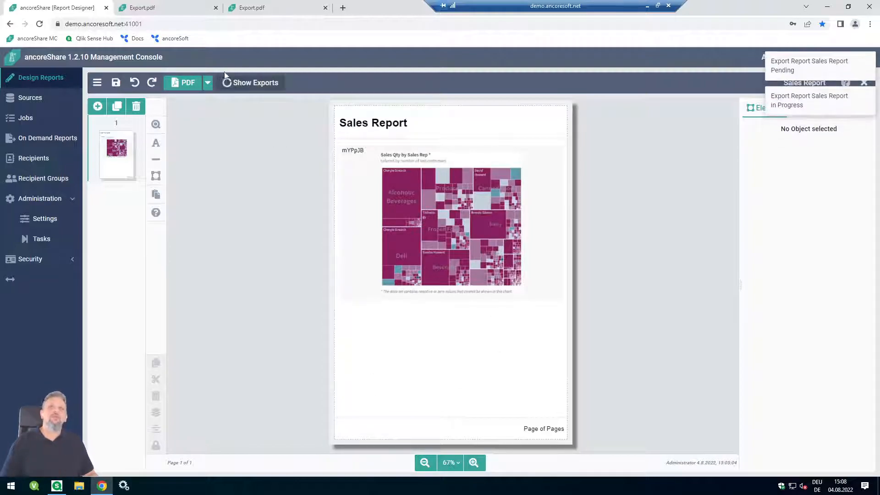
click(255, 84)
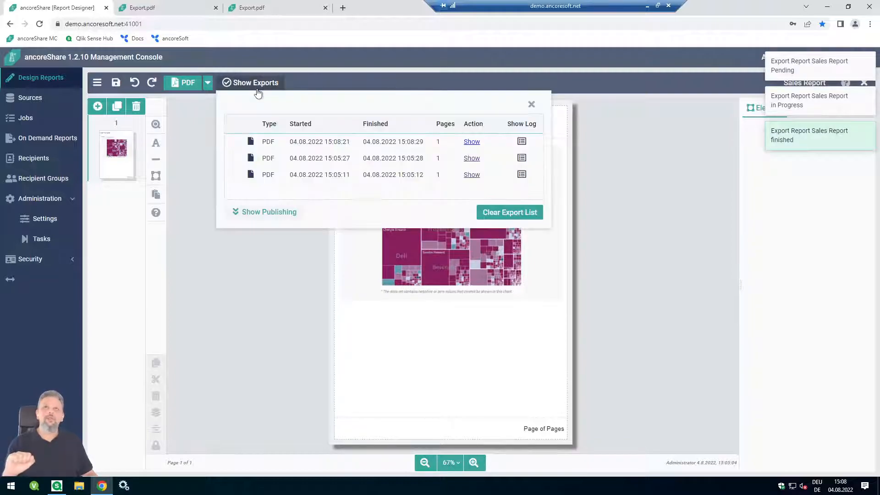
click(471, 142)
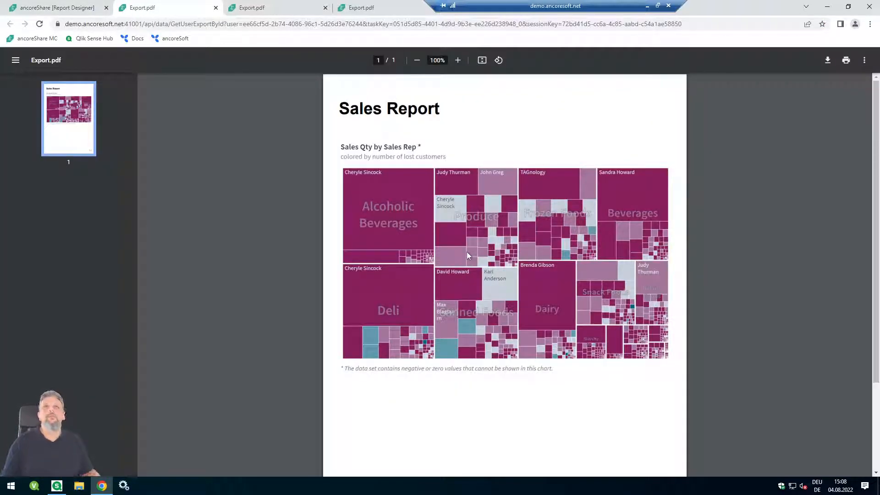
- Close the three exported PDF tabs and the export list, and save the report
click(216, 8)
click(216, 8)
click(216, 8)
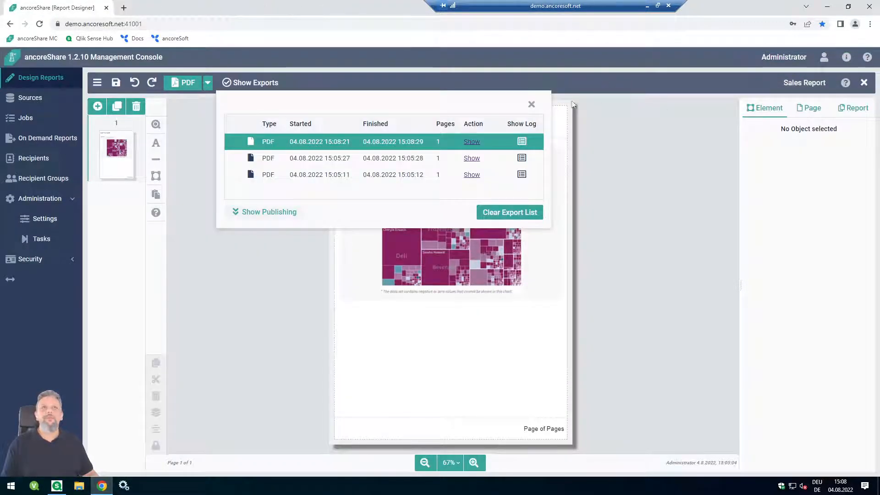
click(531, 105)
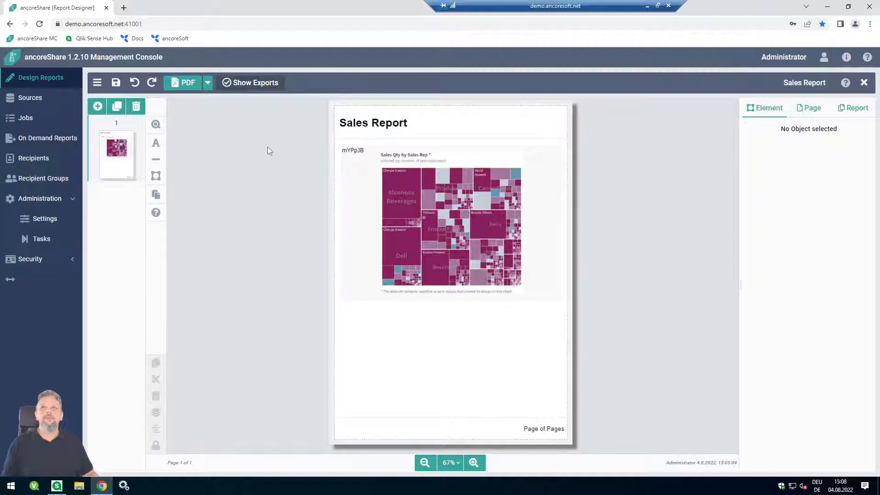
click(116, 82)
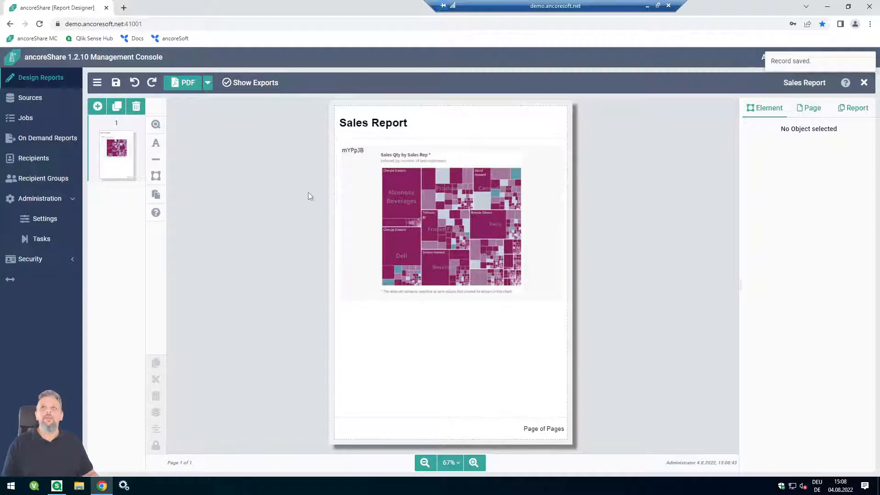